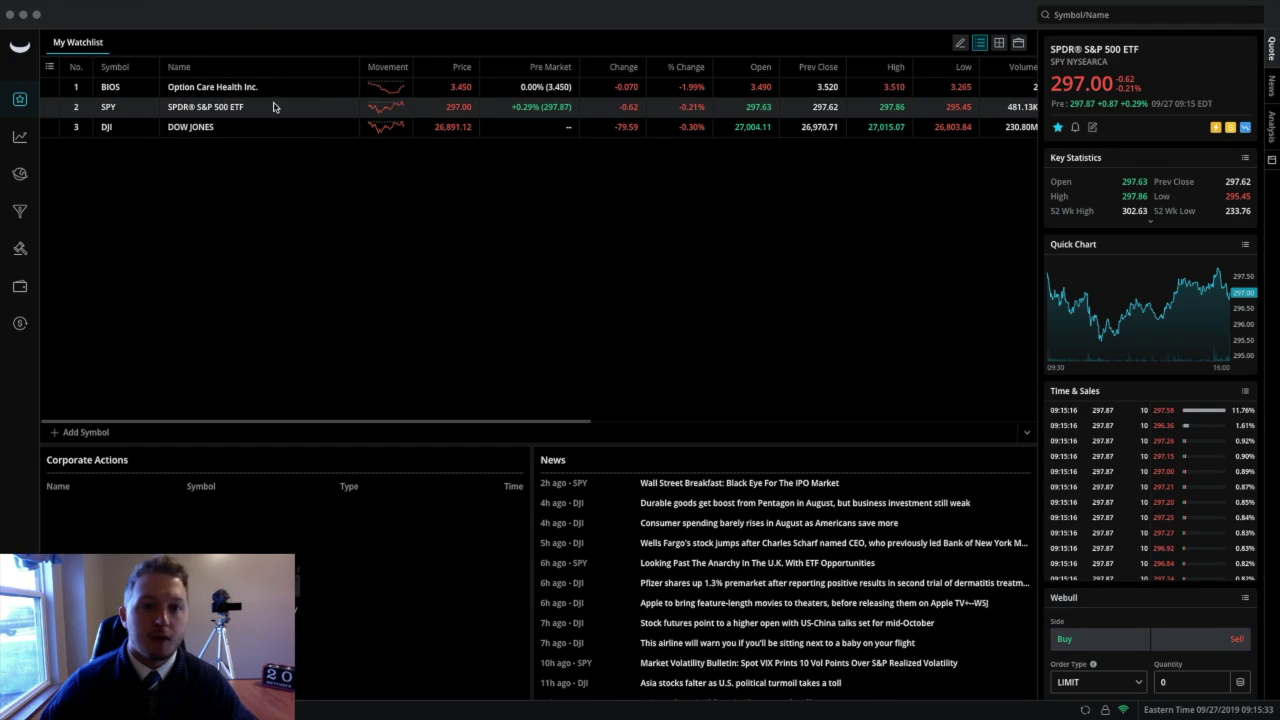
# Step: Select Option Care Health (BIOS), enlarge its order ticket, and open its 5-minute chart
pyautogui.click(207, 87)
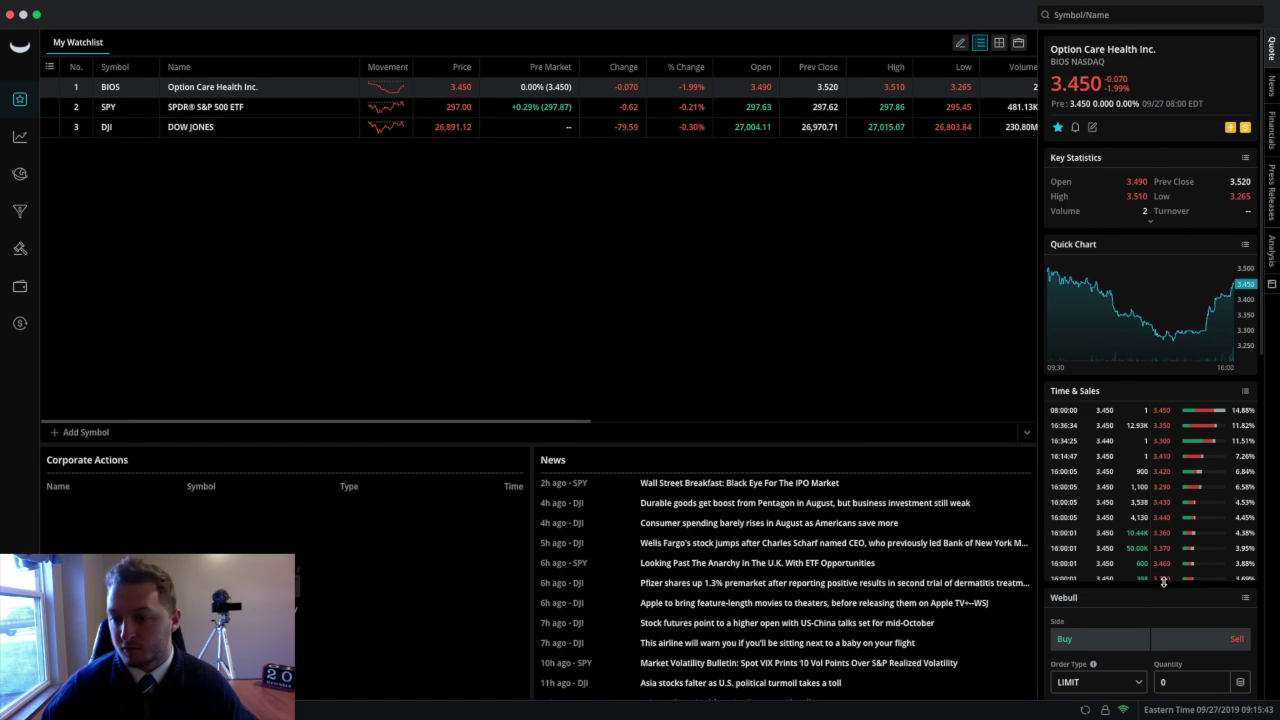
pyautogui.moveTo(1163, 582)
pyautogui.mouseDown()
pyautogui.moveTo(1157, 527)
pyautogui.moveTo(1168, 606)
pyautogui.mouseUp()
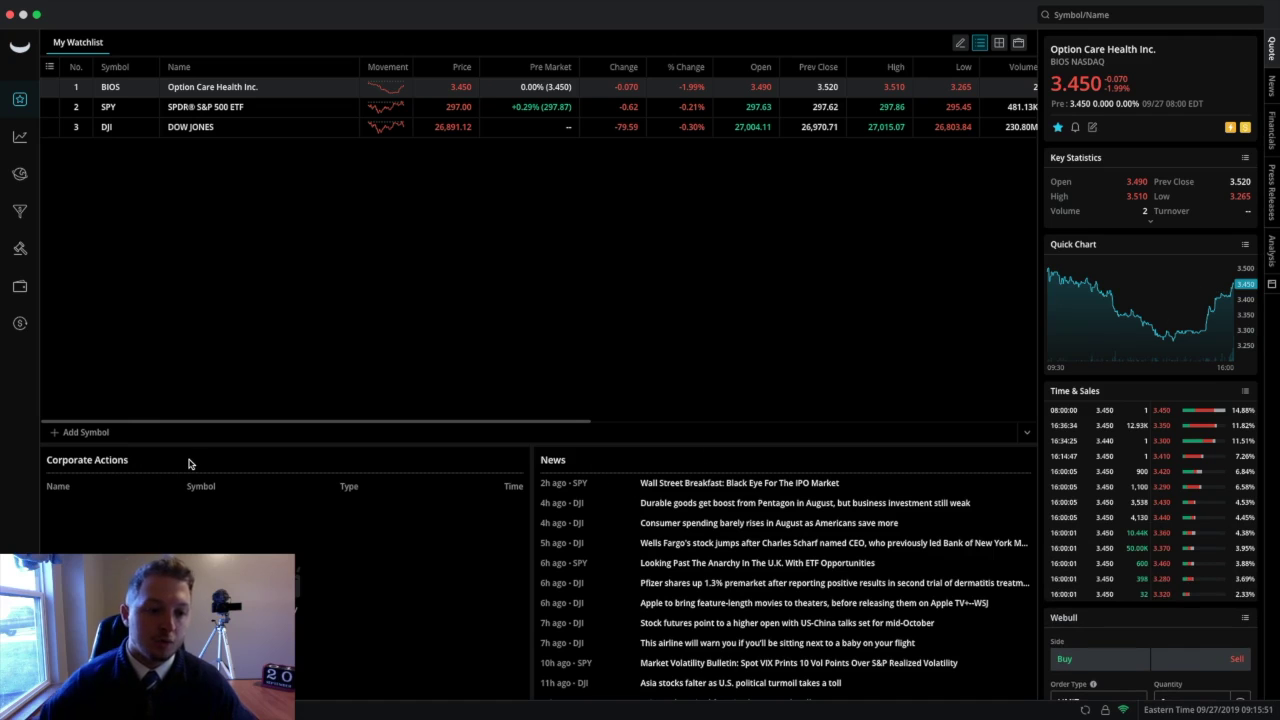
pyautogui.click(20, 136)
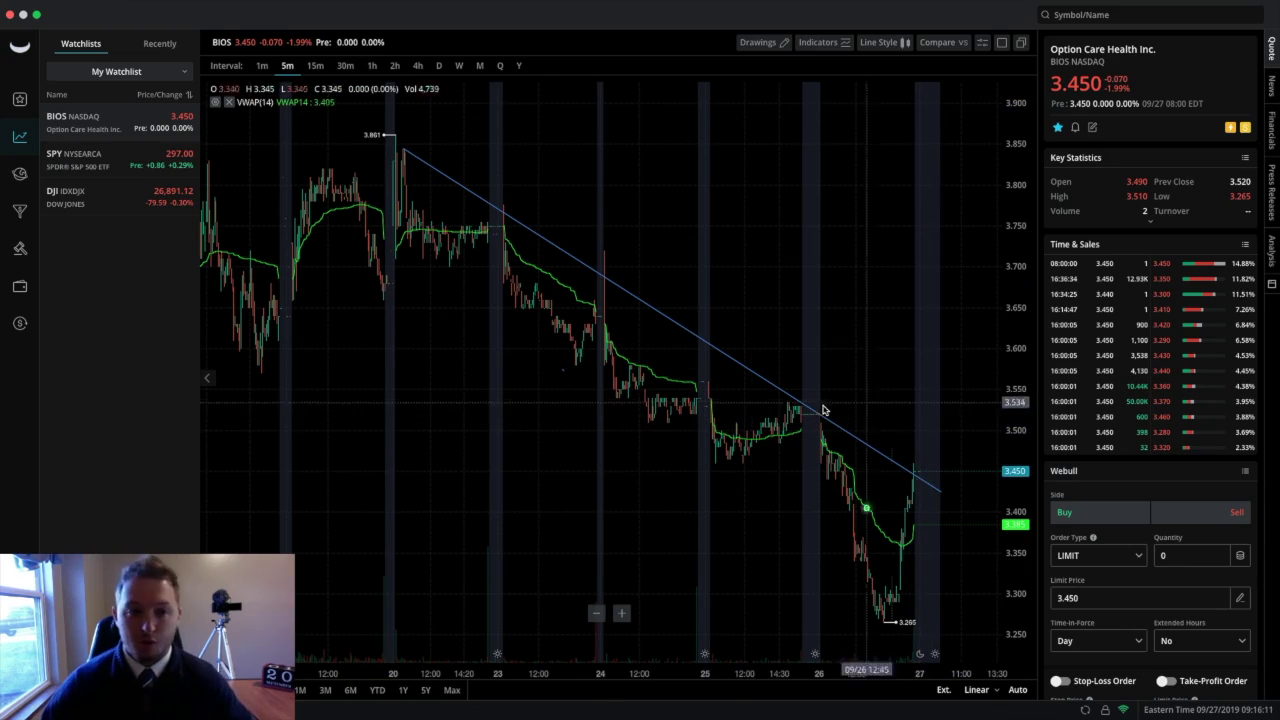
# Step: Switch the chart to SPY, pan left and zoom out three steps
pyautogui.click(98, 165)
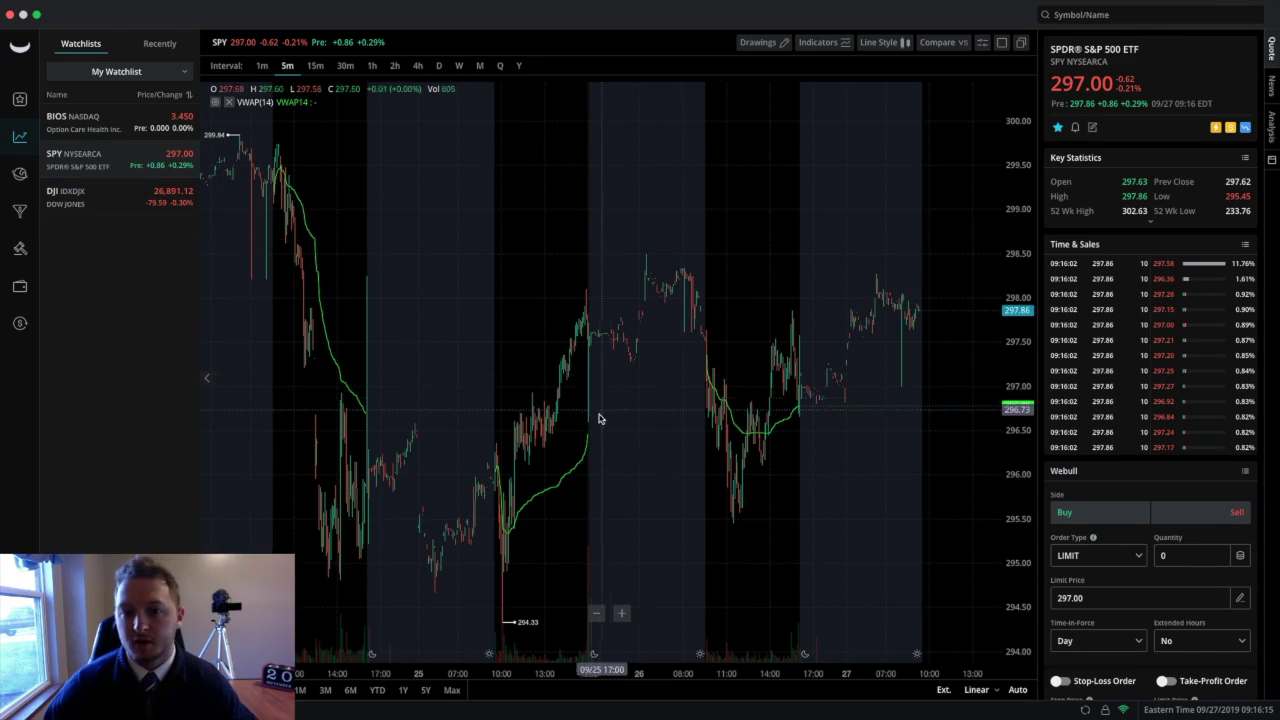
pyautogui.moveTo(594, 423); pyautogui.dragTo(661, 441)
pyautogui.hscroll(-5, 664, 442)
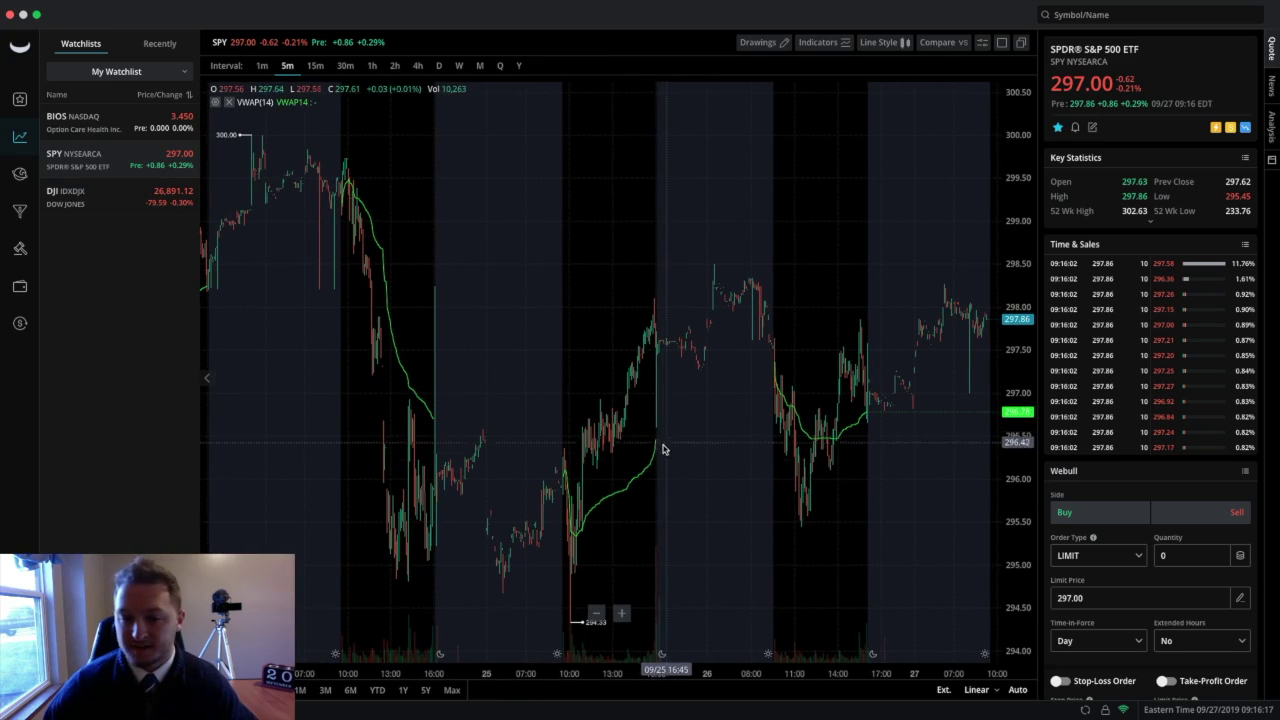
pyautogui.click(596, 613)
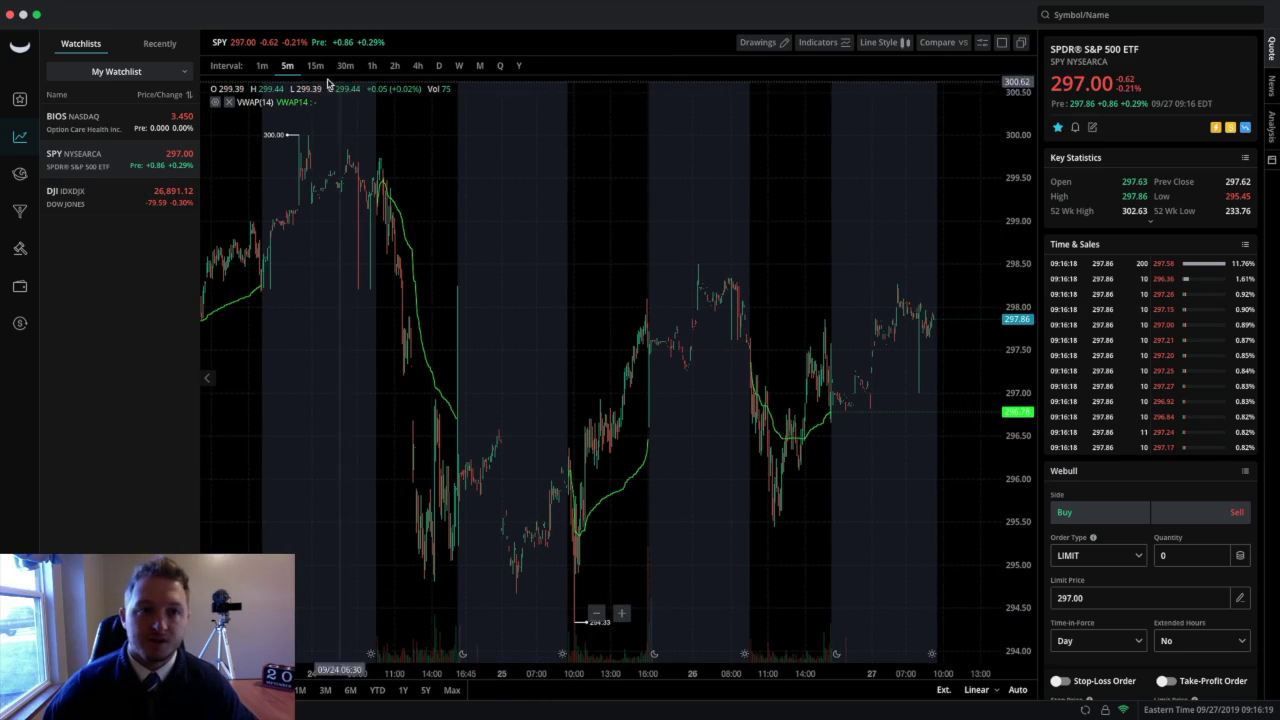
pyautogui.click(596, 613)
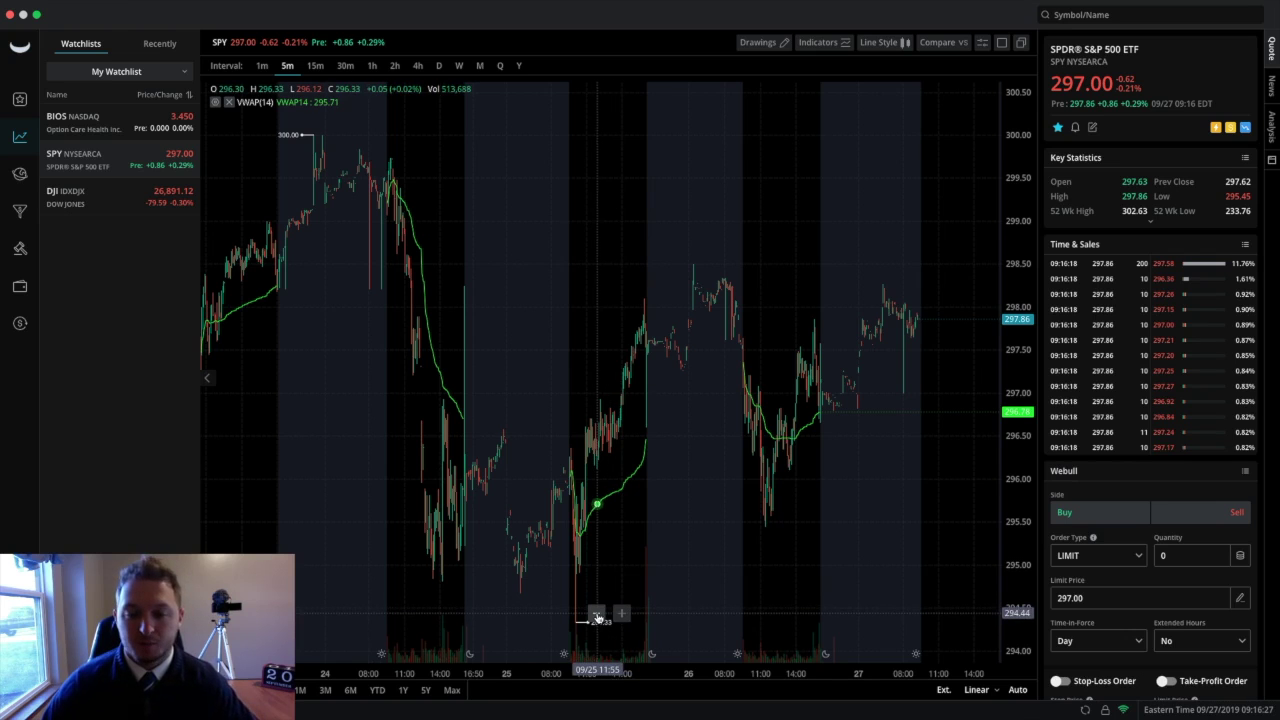
pyautogui.click(596, 613)
# Step: Scroll the SPY chart back and forth through the past few weeks of candles
pyautogui.moveTo(634, 526); pyautogui.dragTo(700, 528)
pyautogui.hscroll(-10, 700, 528)
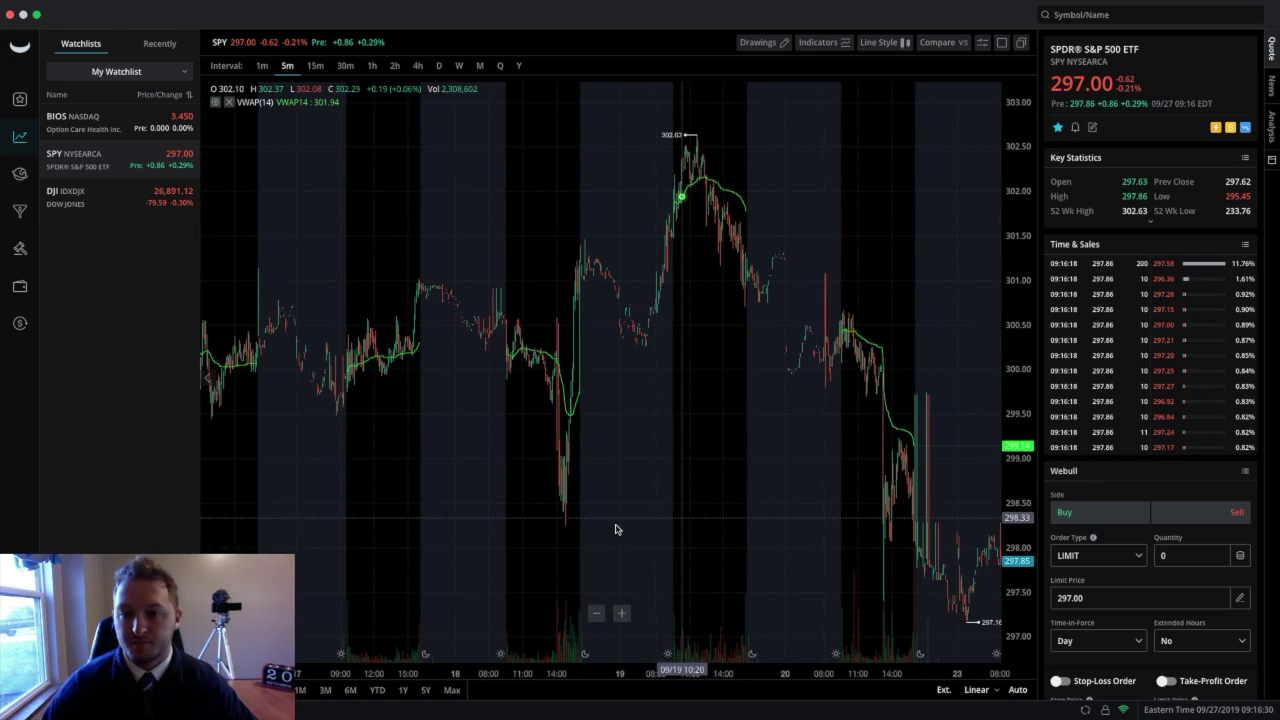
pyautogui.hscroll(-10, 615, 529)
pyautogui.hscroll(-10, 599, 531)
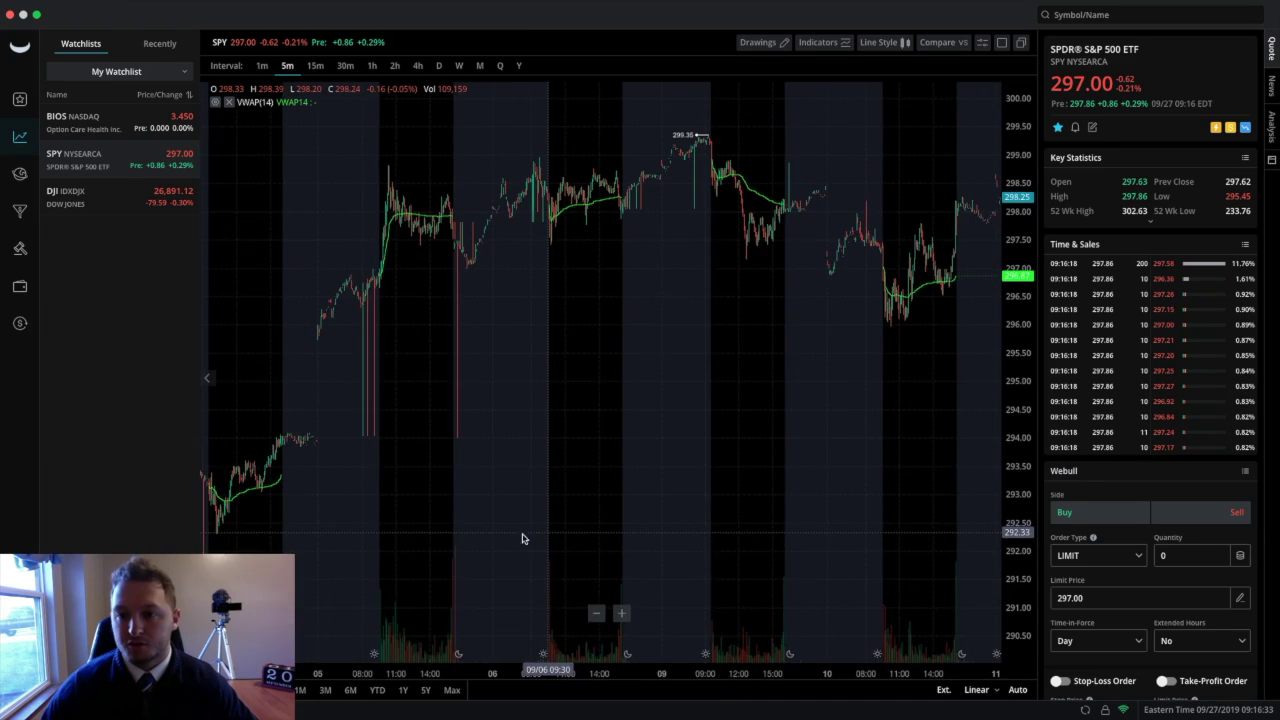
pyautogui.hscroll(8, 407, 549)
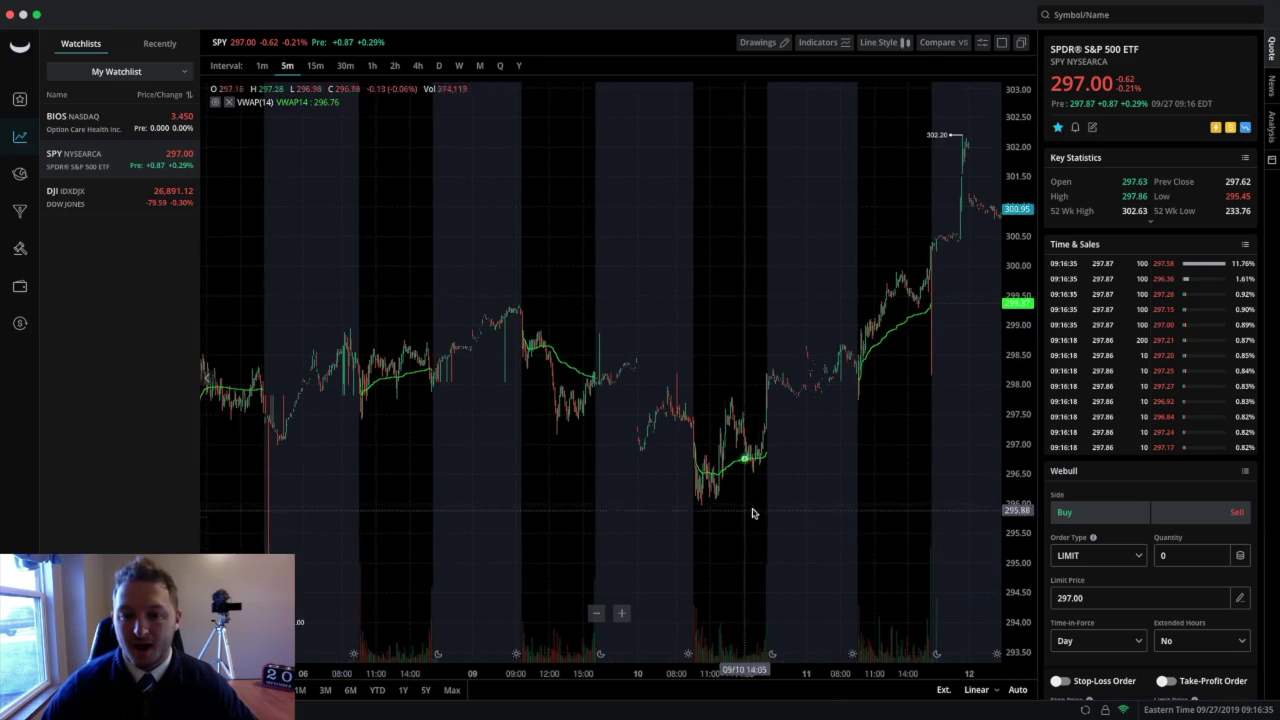
pyautogui.hscroll(10, 492, 545)
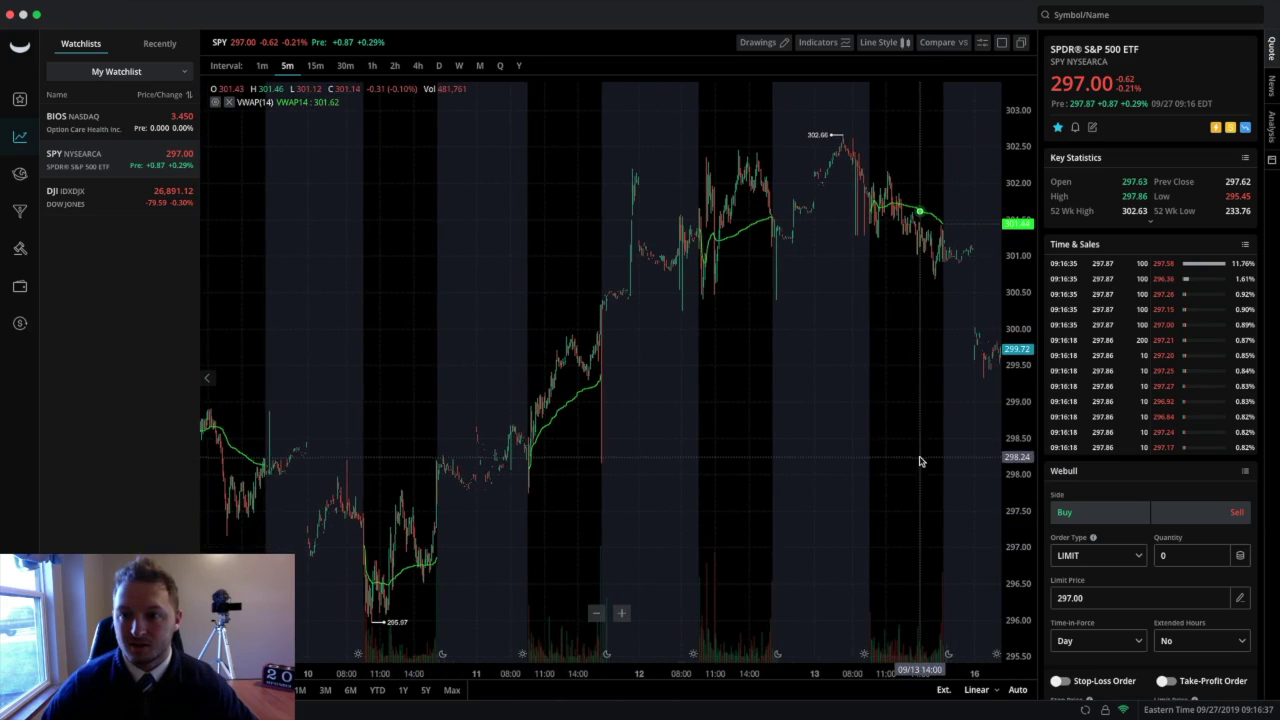
pyautogui.hscroll(10, 700, 491)
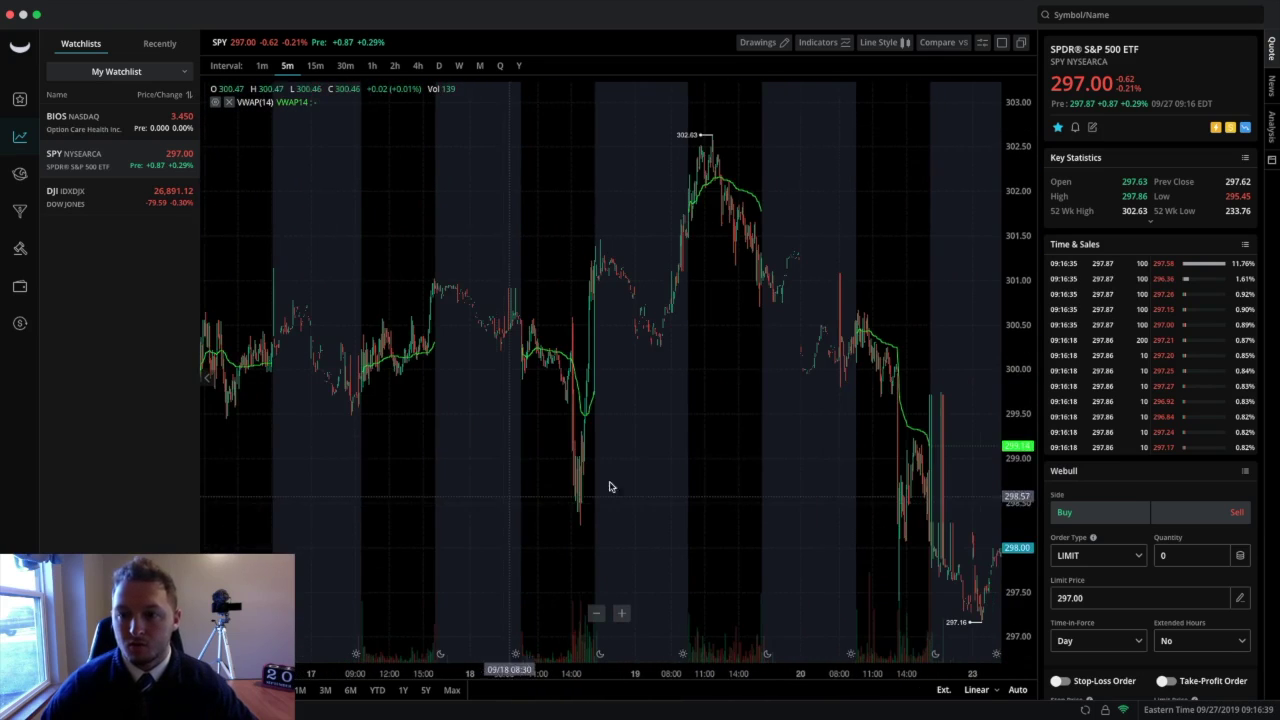
pyautogui.hscroll(6, 652, 474)
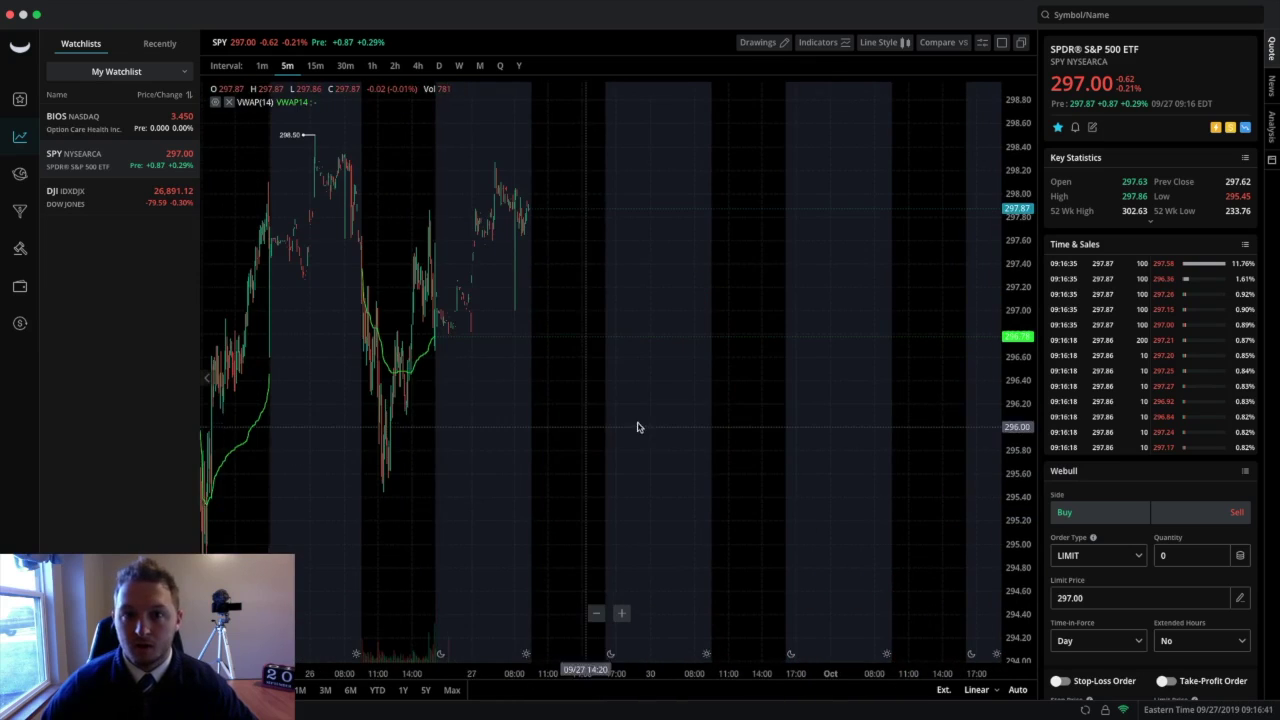
pyautogui.hscroll(-4, 835, 422)
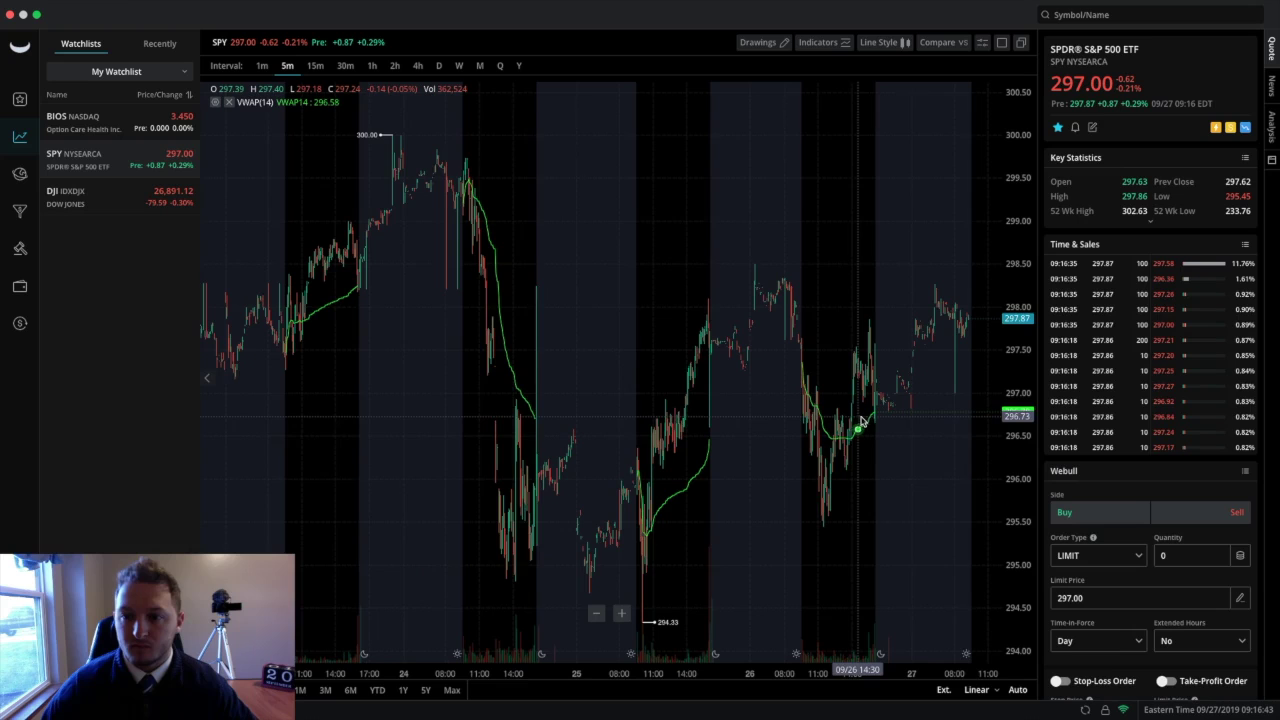
pyautogui.hscroll(2, 858, 424)
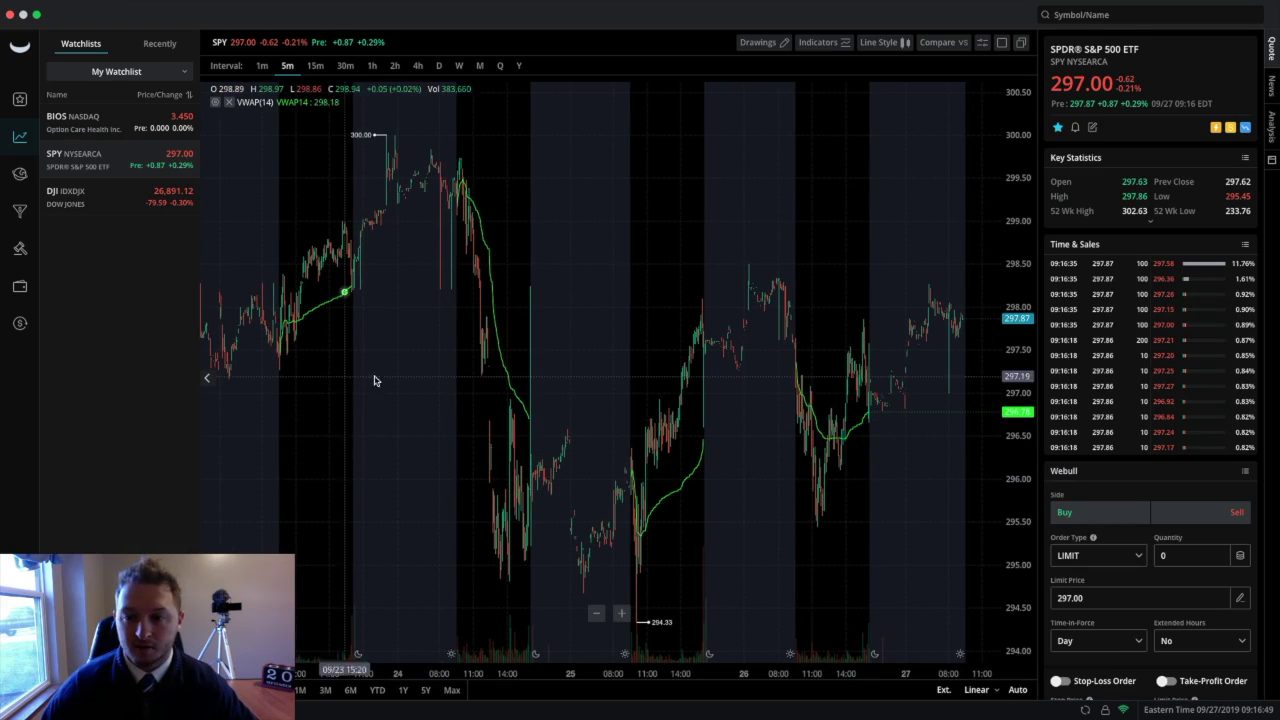
pyautogui.hscroll(5, 613, 405)
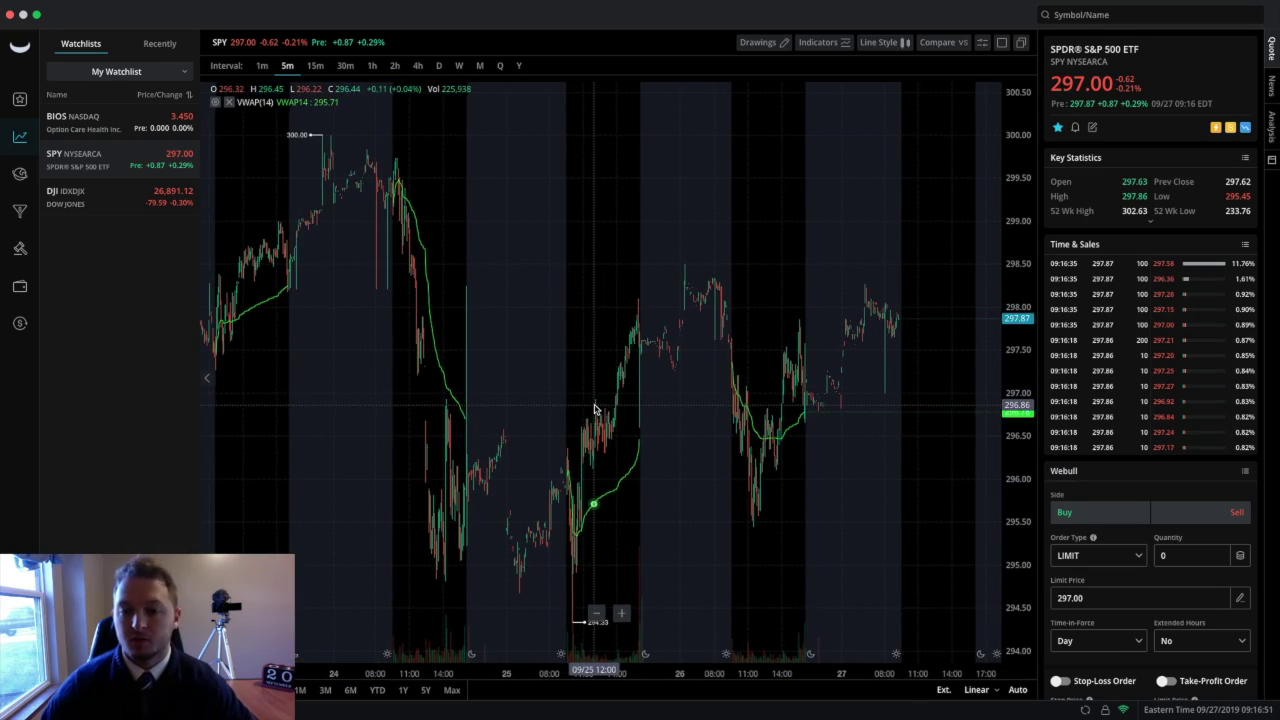
# Step: Zoom the SPY chart back in four steps
pyautogui.click(621, 612)
pyautogui.click(621, 612)
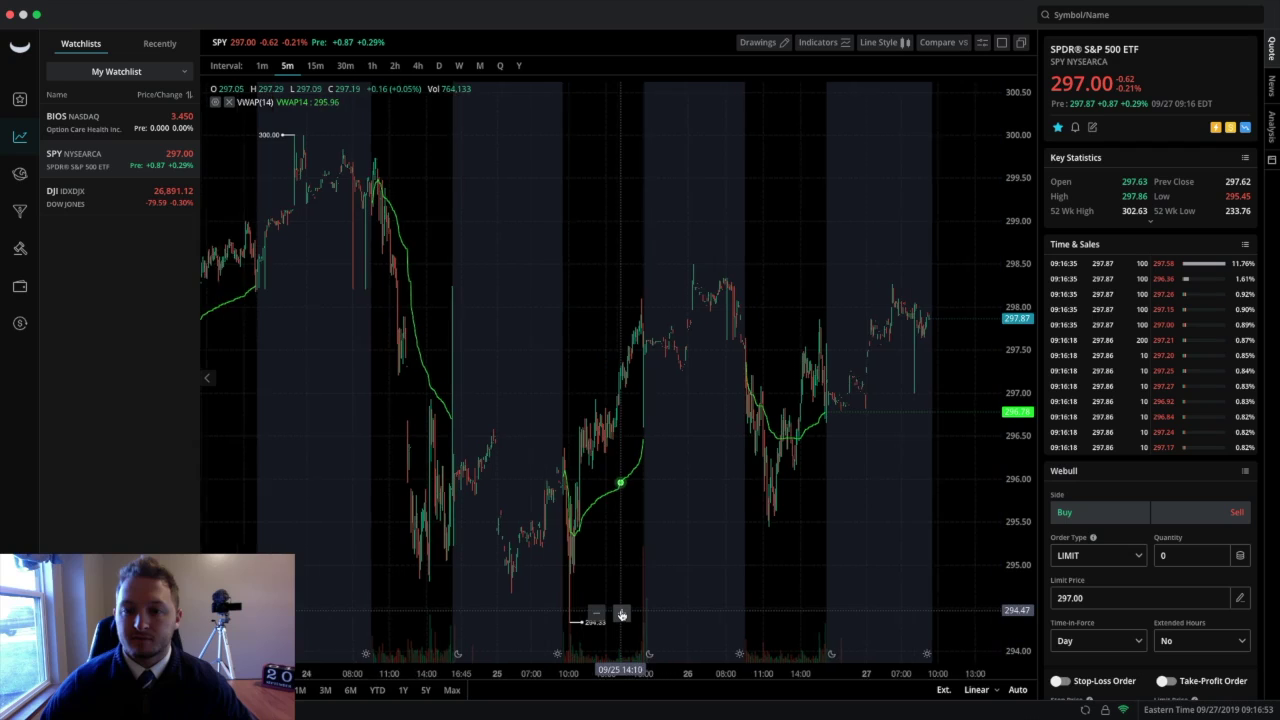
pyautogui.click(621, 612)
pyautogui.click(621, 612)
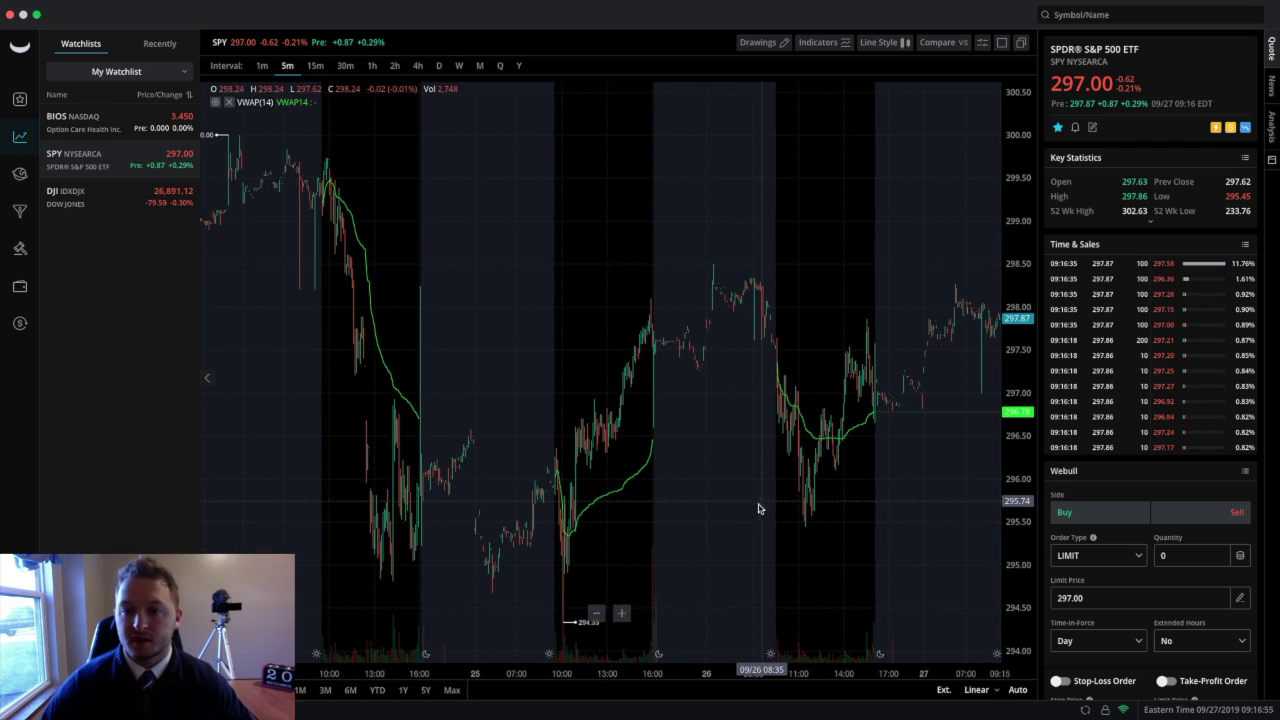
pyautogui.scroll(2, 754, 509)
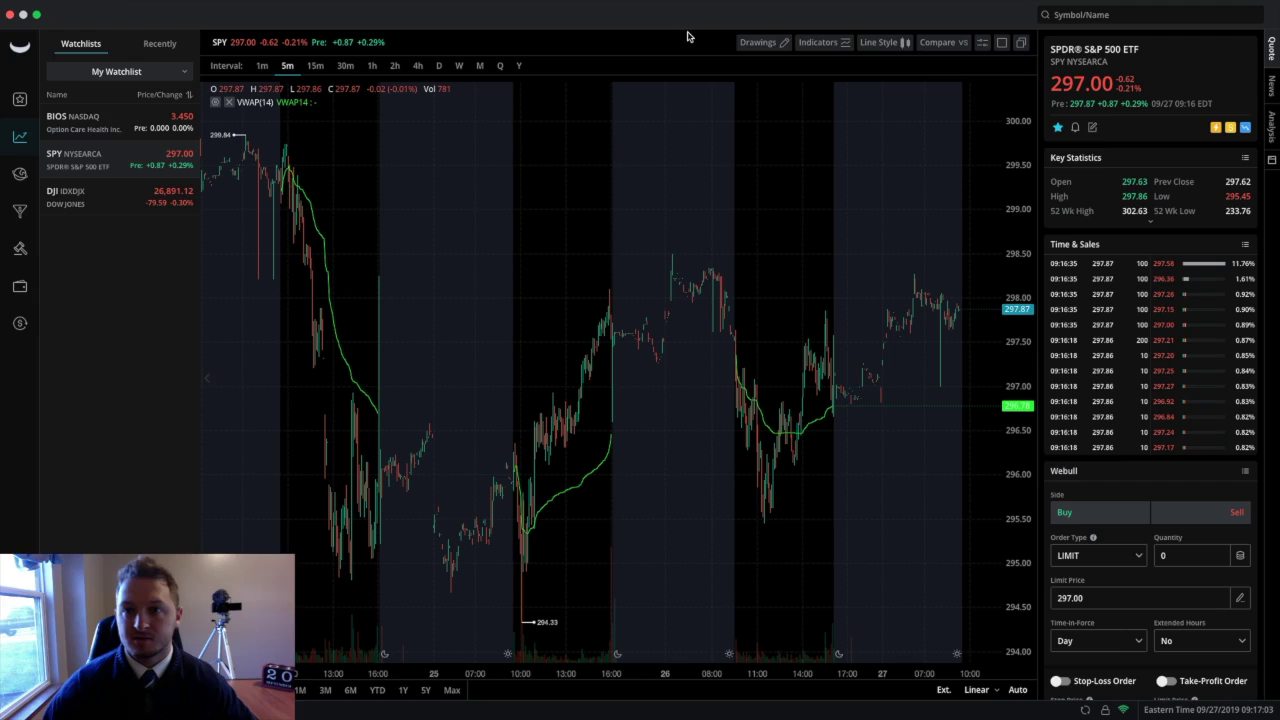
pyautogui.moveTo(841, 44)
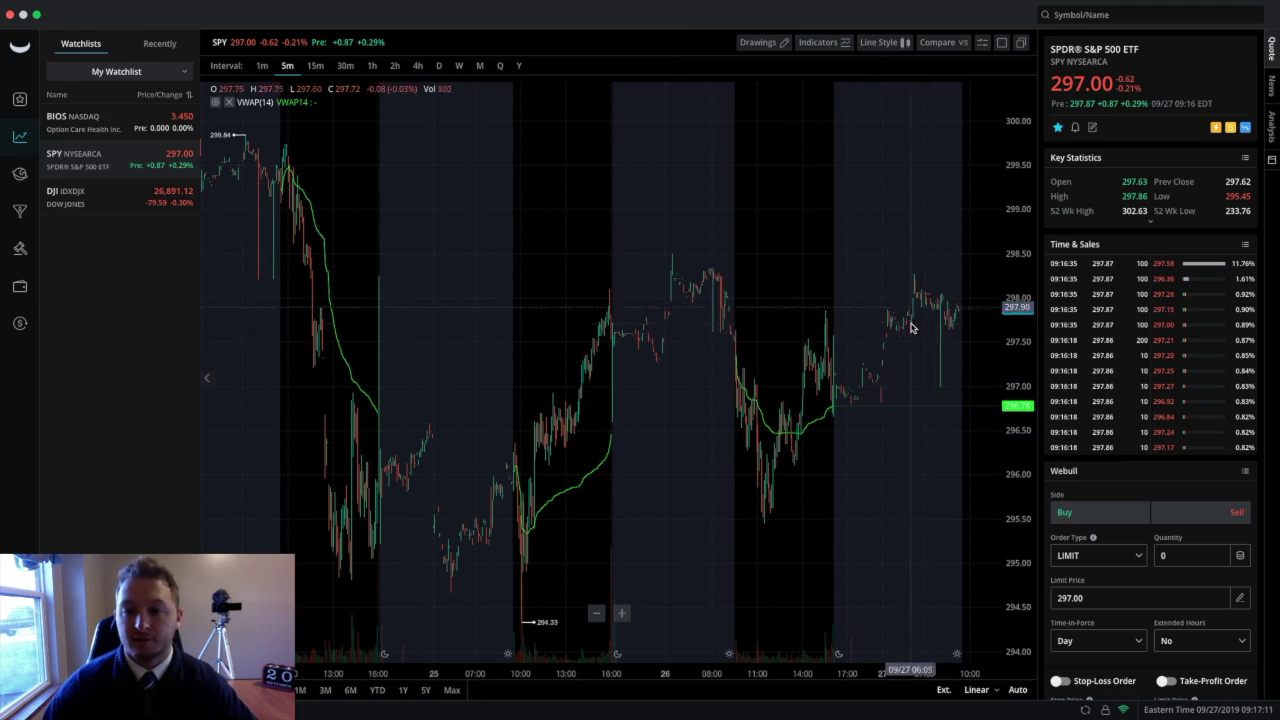
# Step: Switch the chart to Hollow Candle, then back to regular Candle style
pyautogui.click(896, 44)
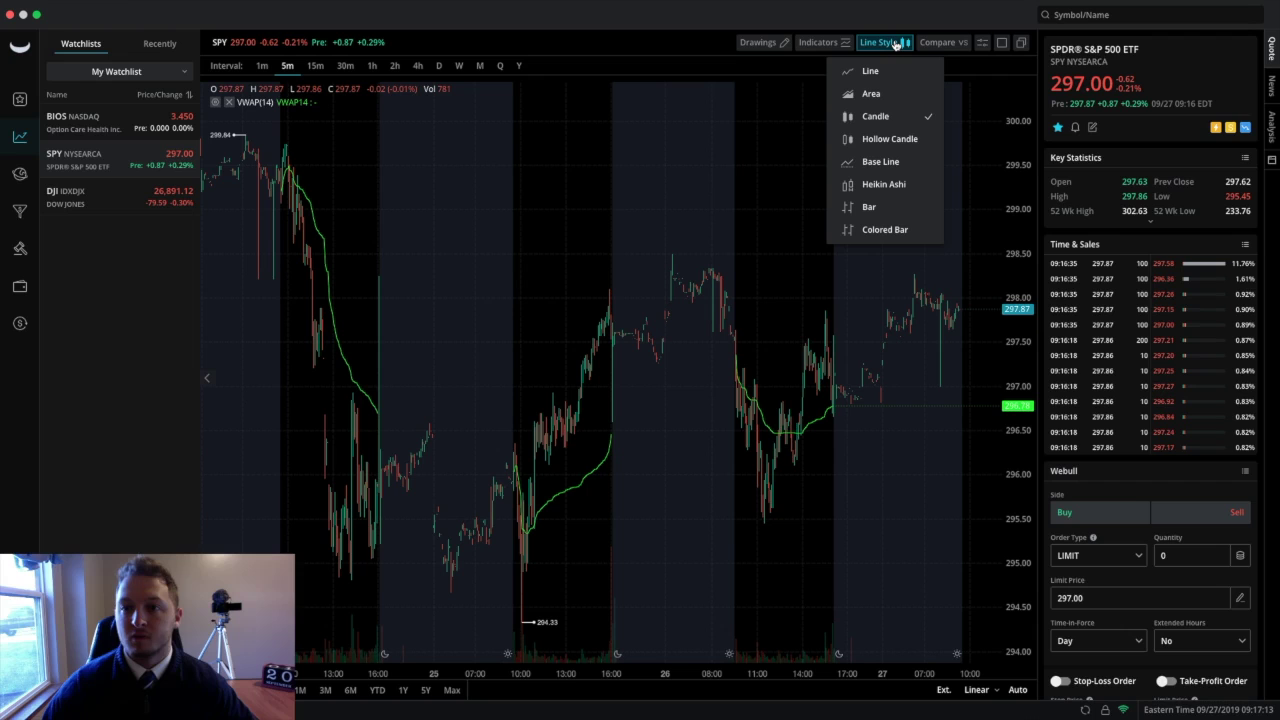
pyautogui.click(902, 142)
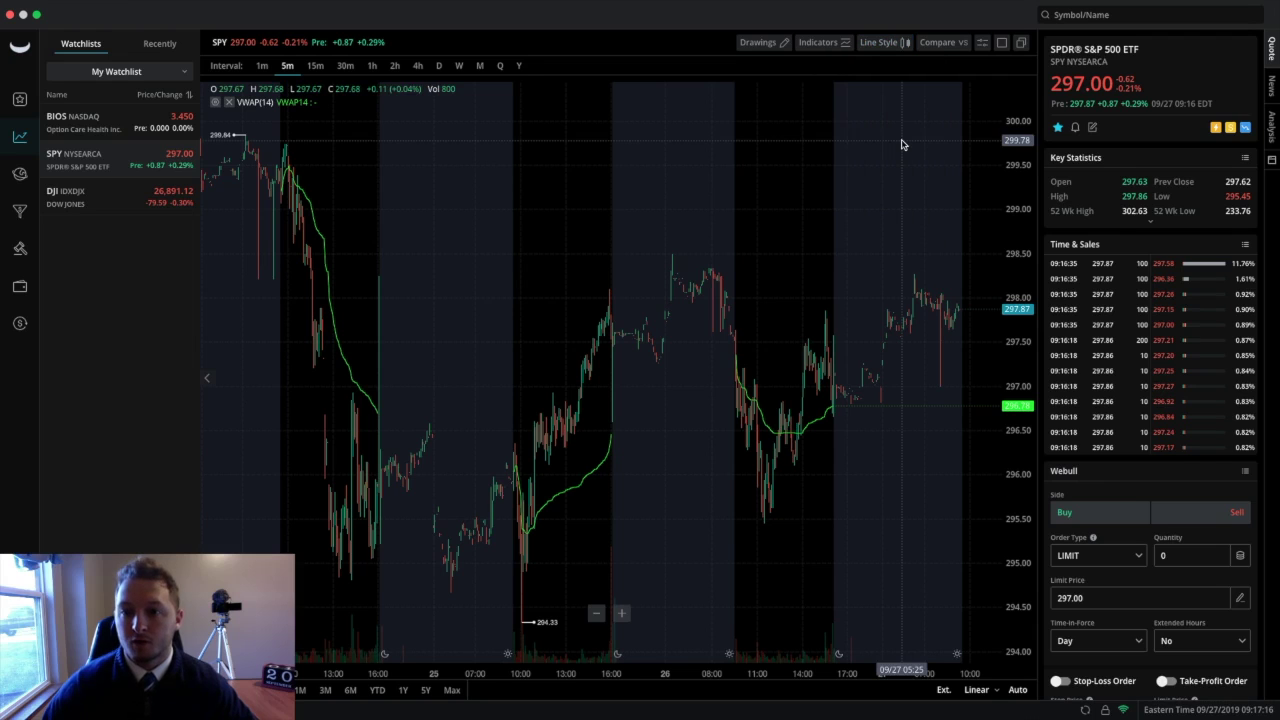
pyautogui.click(902, 44)
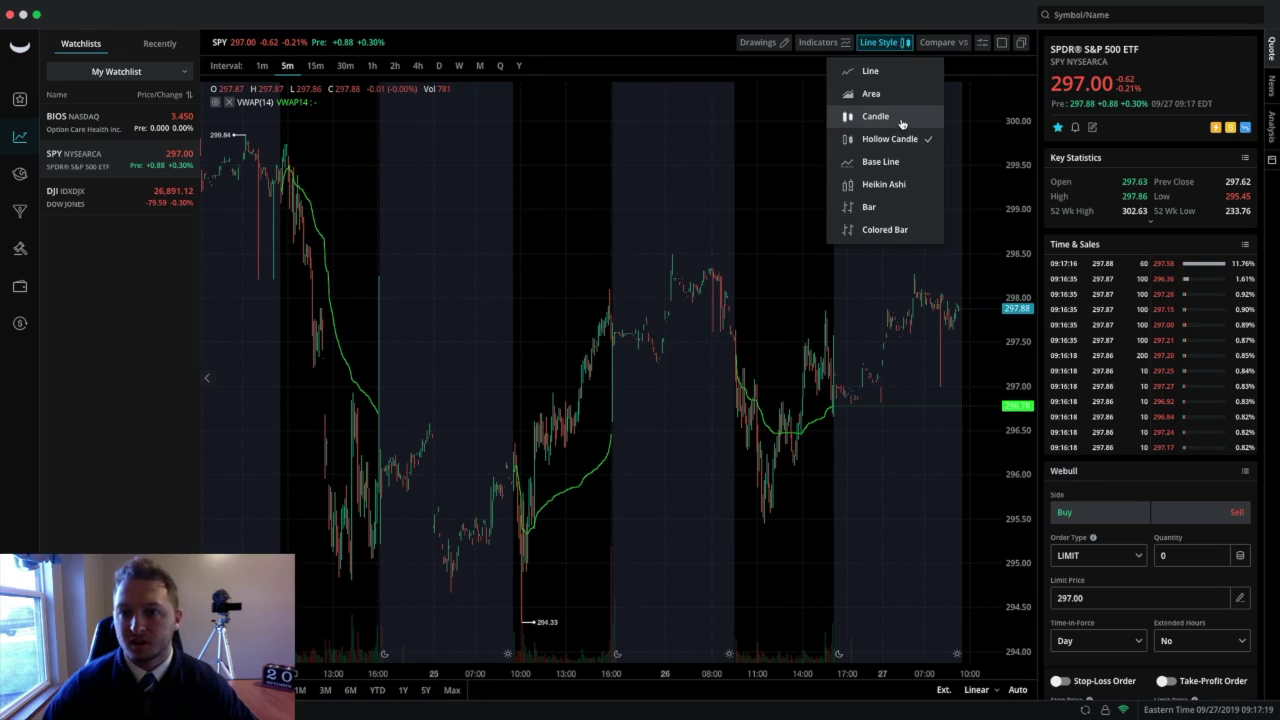
pyautogui.click(900, 120)
pyautogui.click(898, 45)
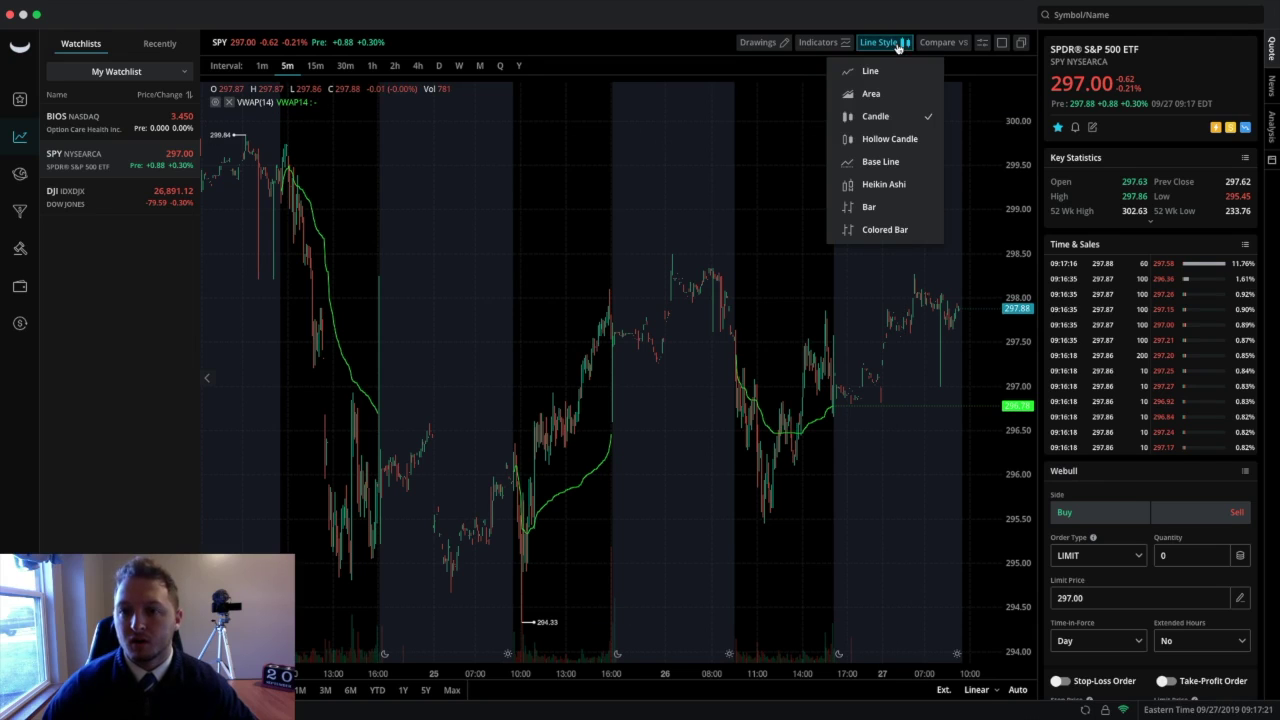
pyautogui.click(800, 69)
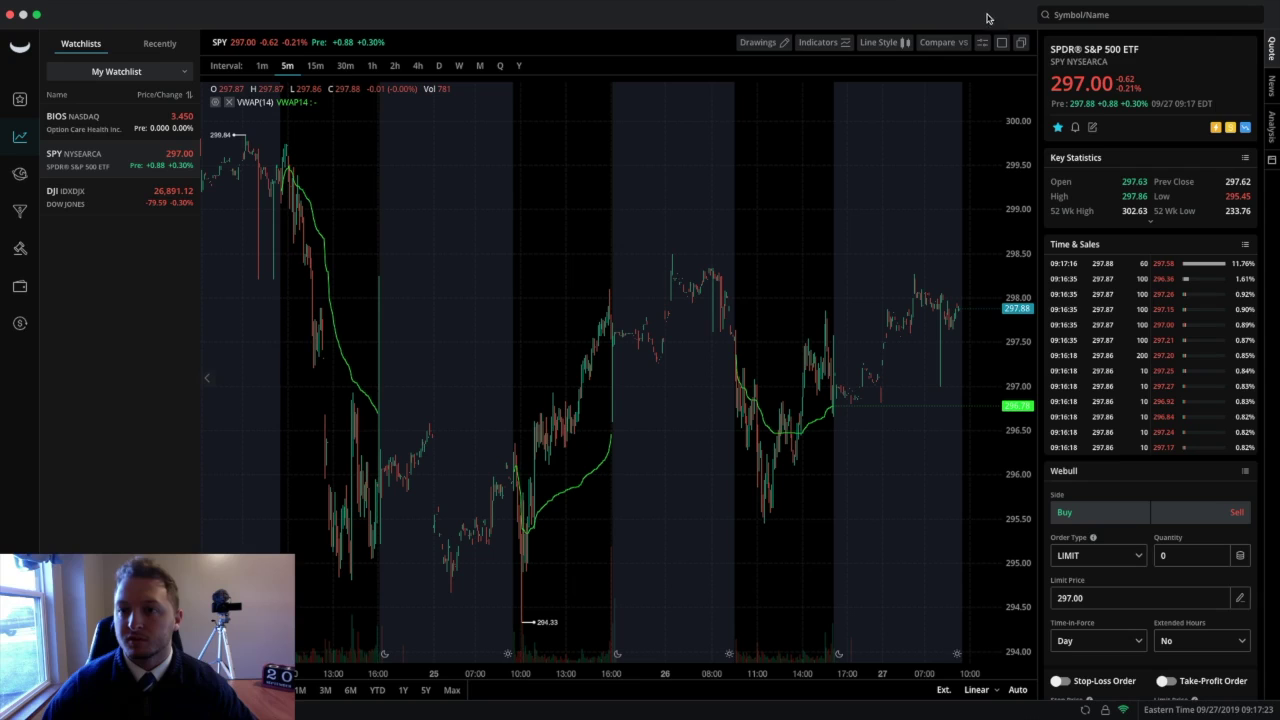
# Step: Close Chart Settings unchanged and go to the United States markets overview
pyautogui.click(984, 45)
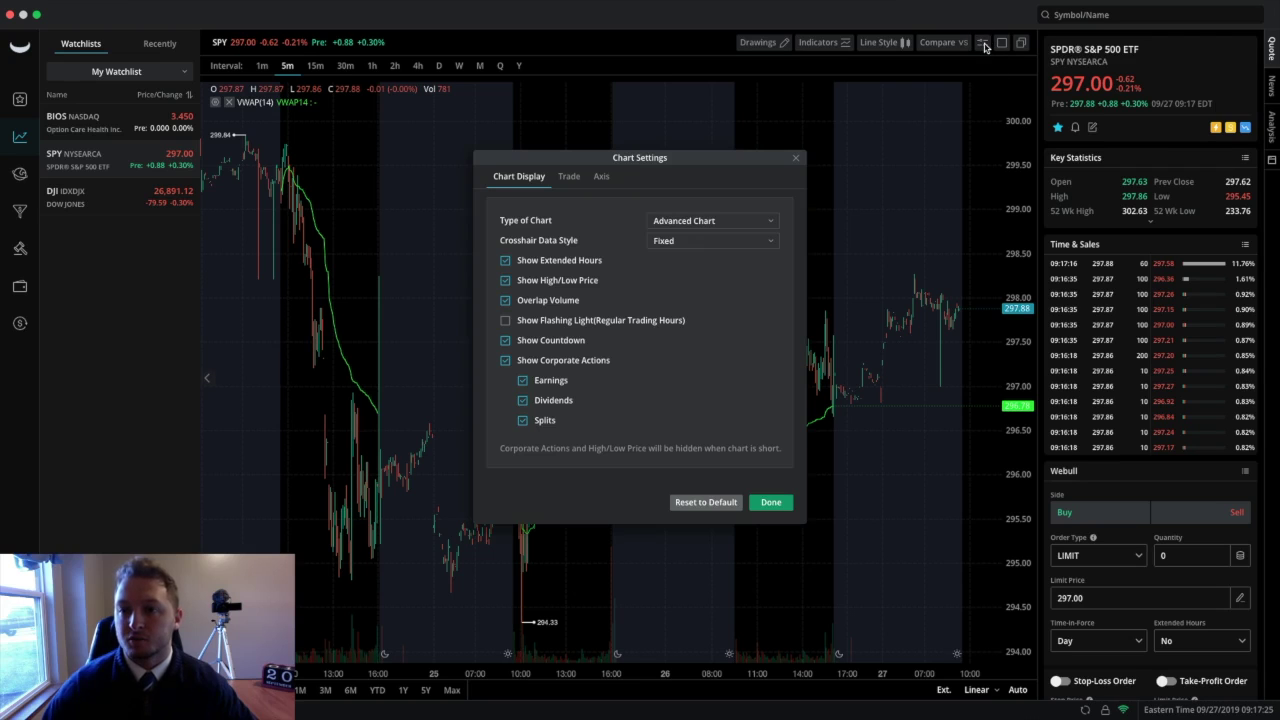
pyautogui.click(771, 502)
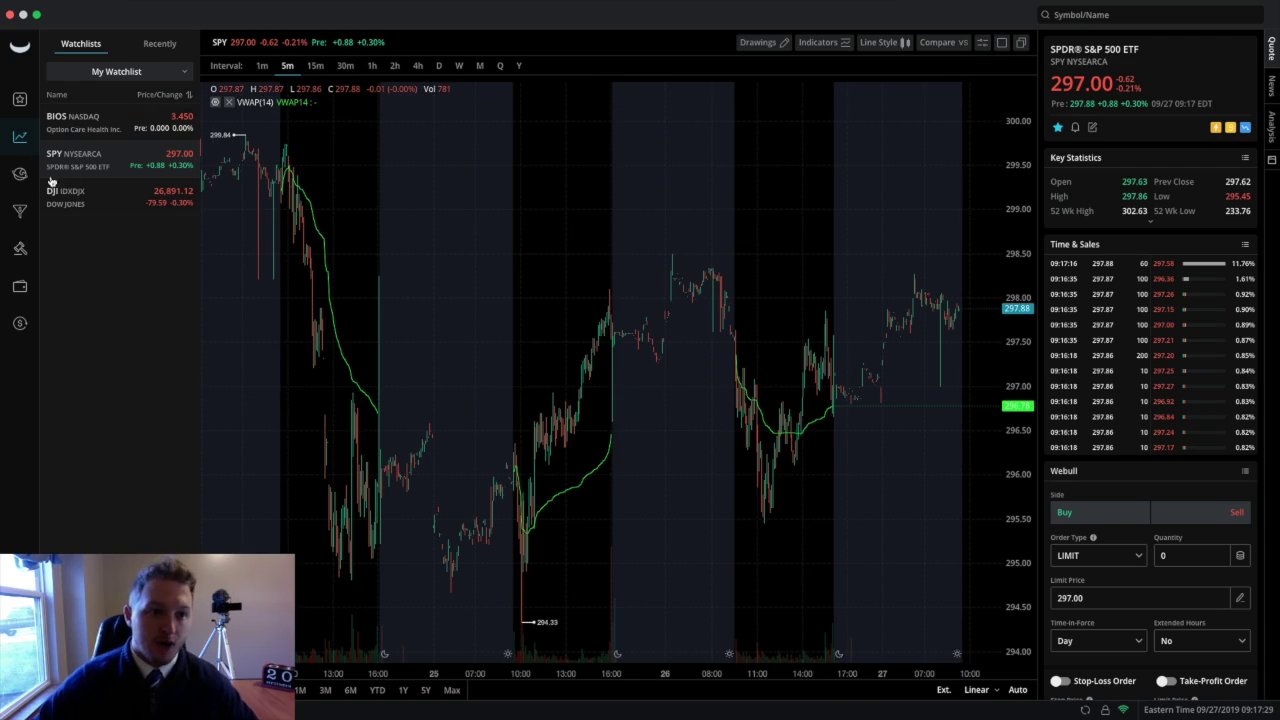
pyautogui.click(20, 174)
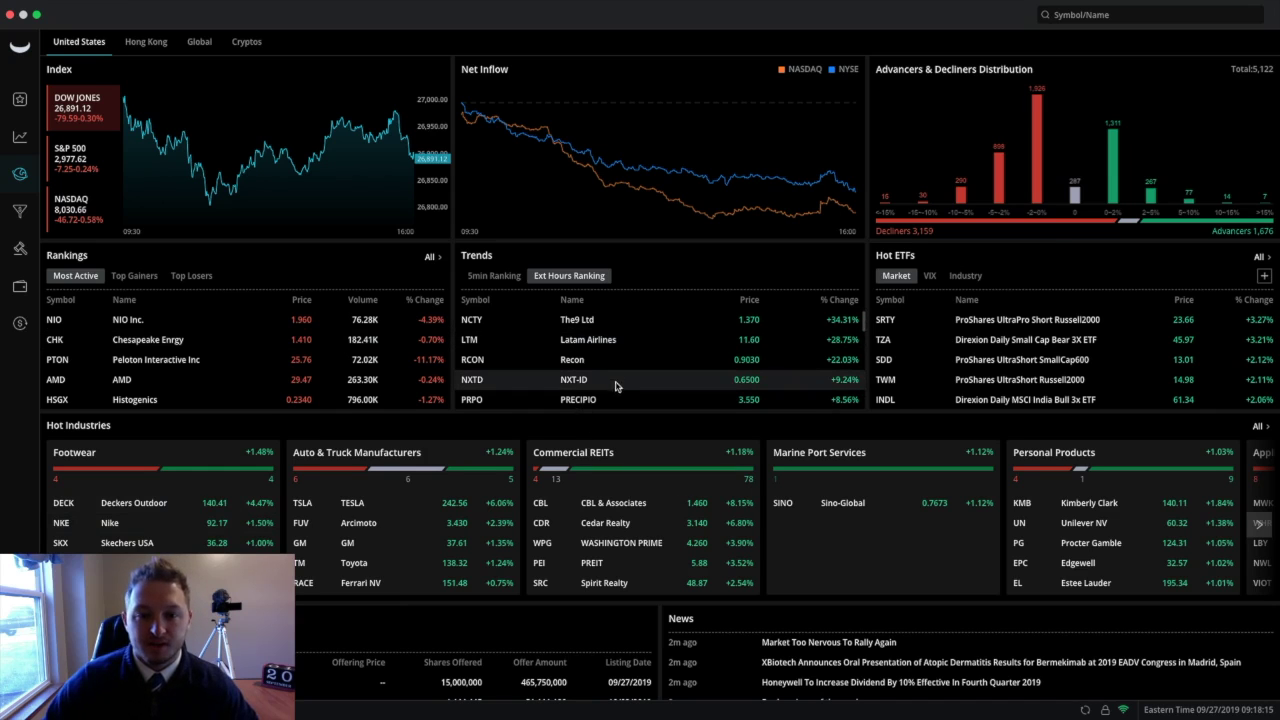
pyautogui.click(20, 213)
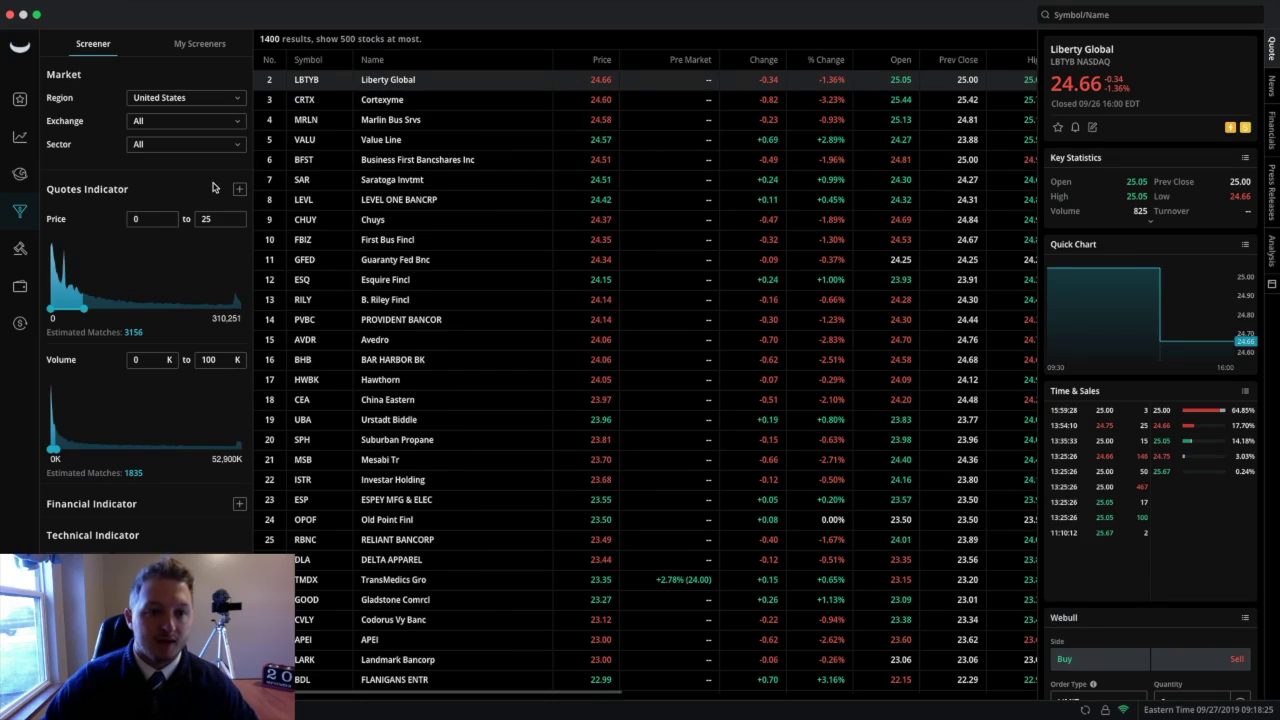
pyautogui.moveTo(240, 506)
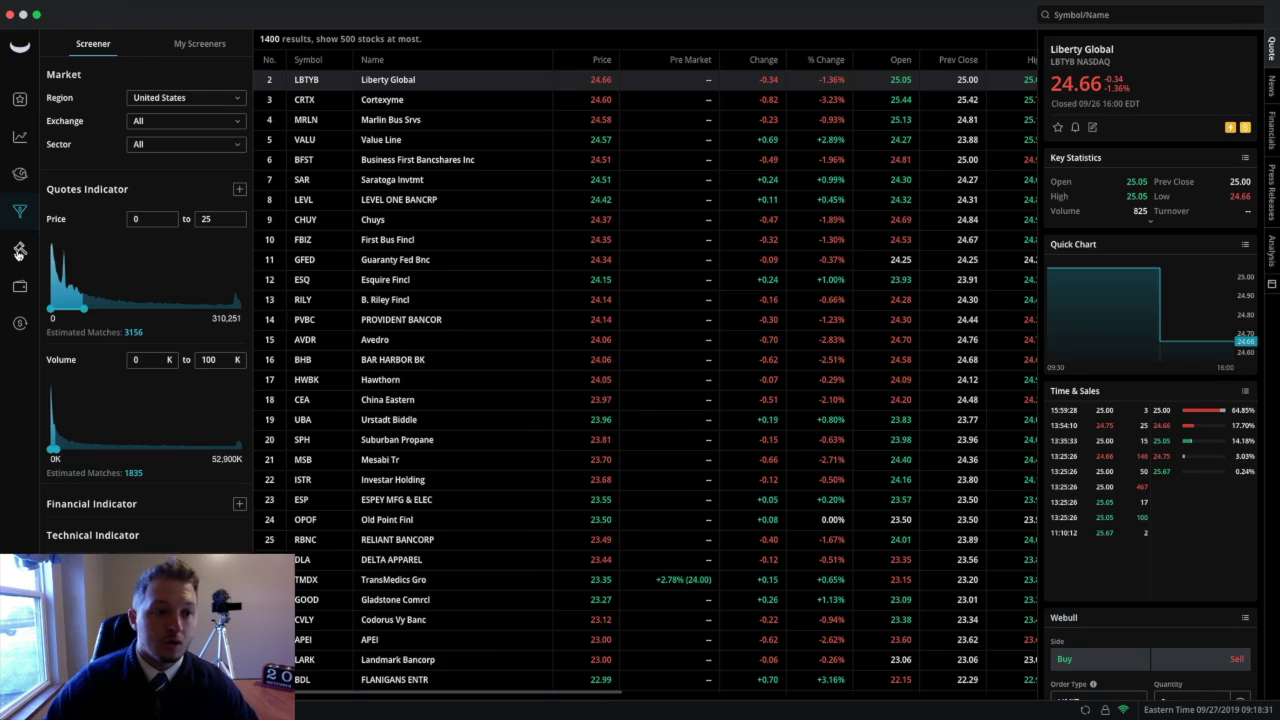
# Step: Shorten the watchlist, move the Position panel, narrow the chart, then open SPY's full chart page
pyautogui.click(21, 249)
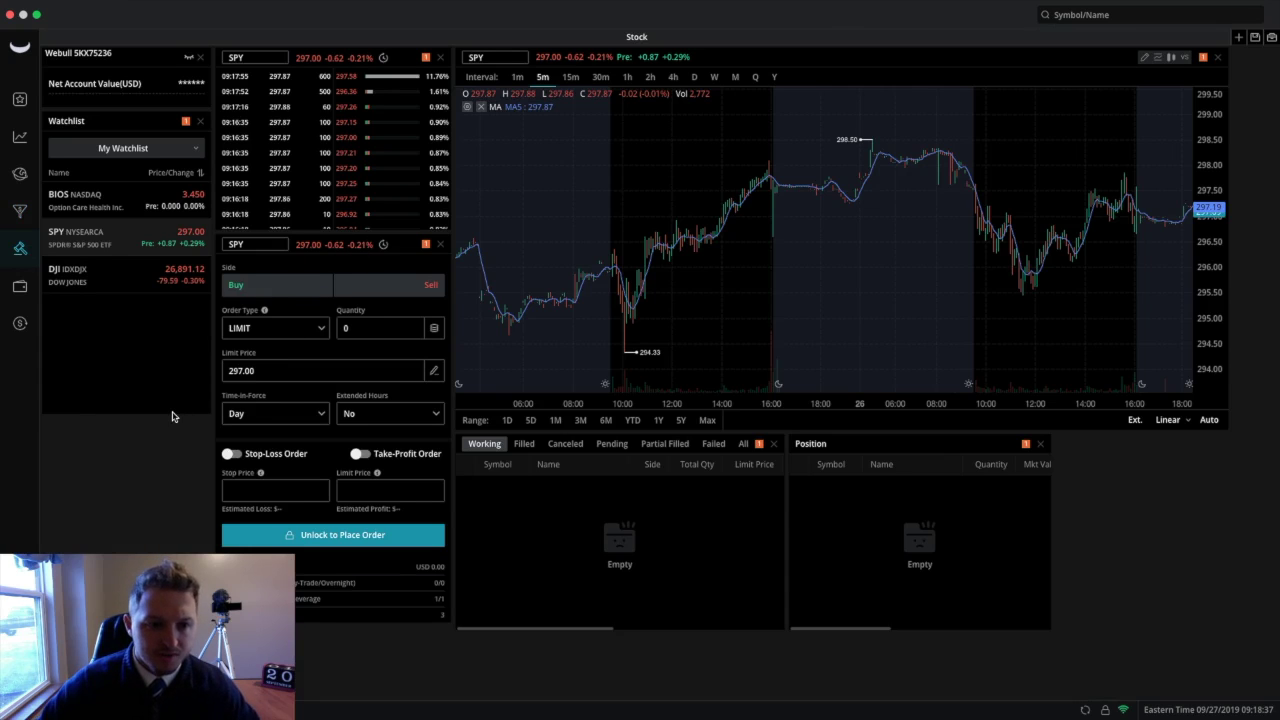
pyautogui.moveTo(171, 415); pyautogui.dragTo(181, 323)
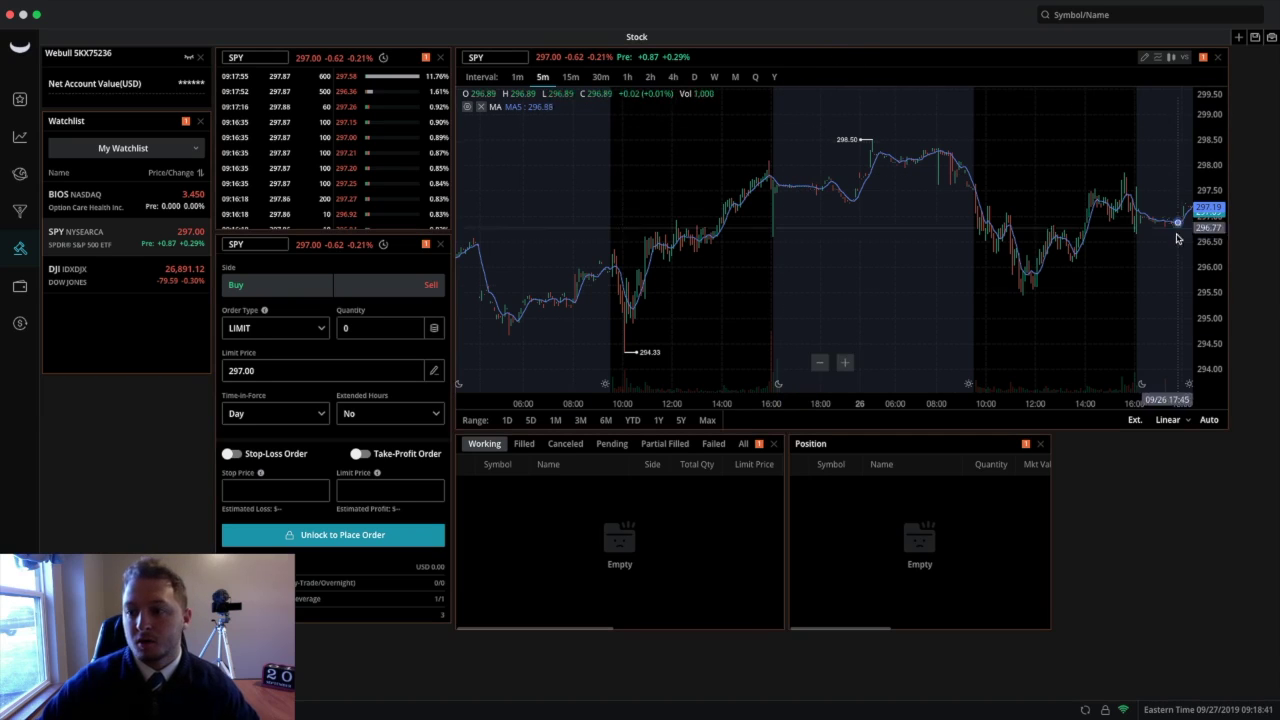
pyautogui.moveTo(926, 445)
pyautogui.mouseDown()
pyautogui.moveTo(1093, 542)
pyautogui.moveTo(917, 450)
pyautogui.mouseUp()
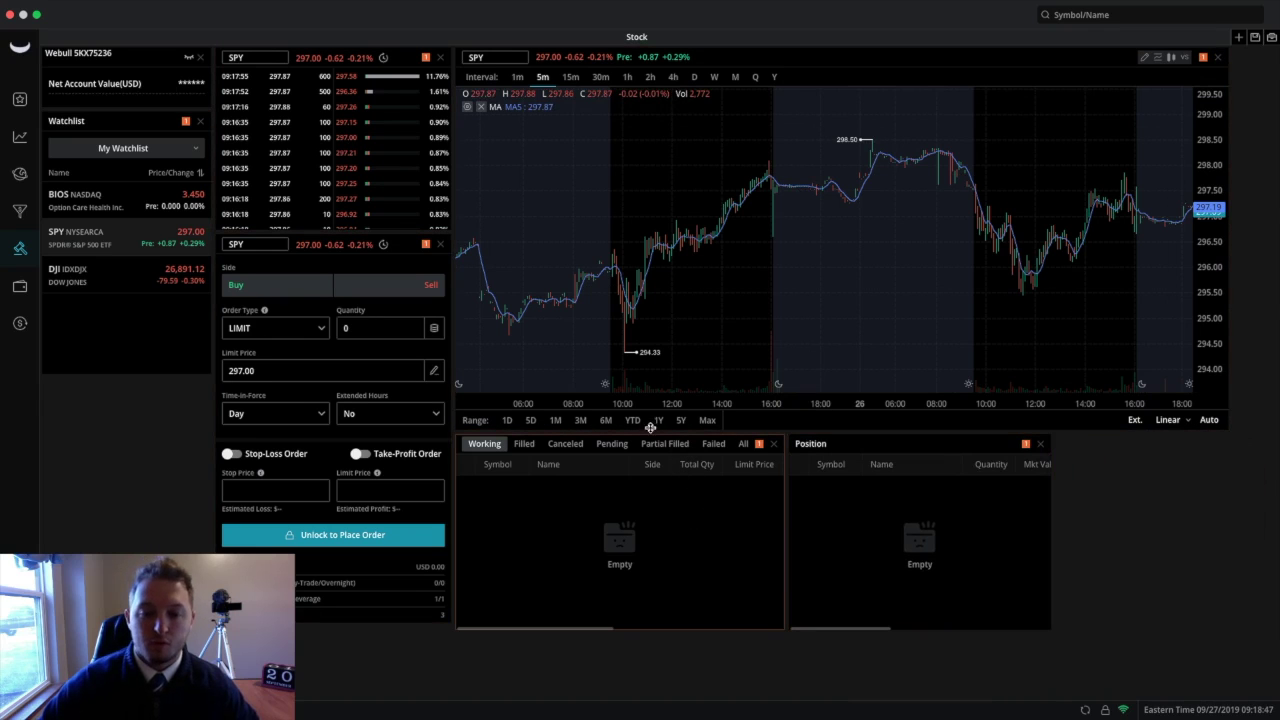
pyautogui.moveTo(1227, 435); pyautogui.dragTo(1275, 437)
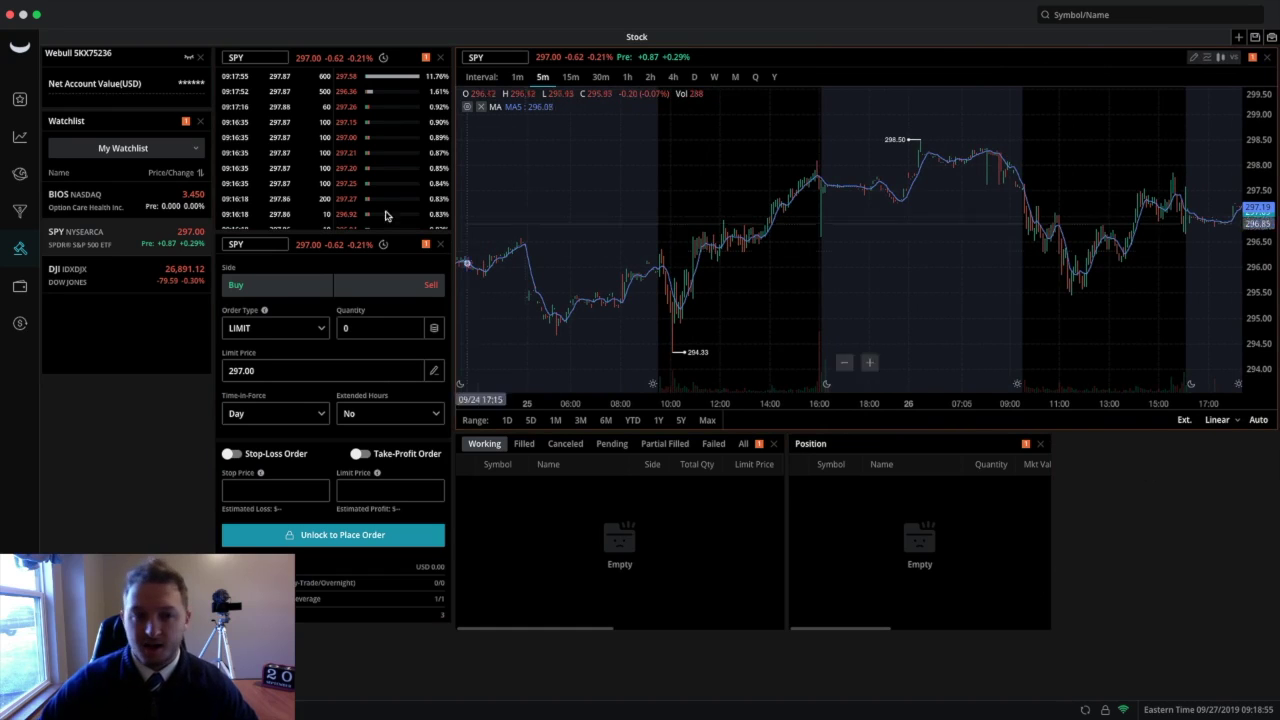
pyautogui.click(21, 143)
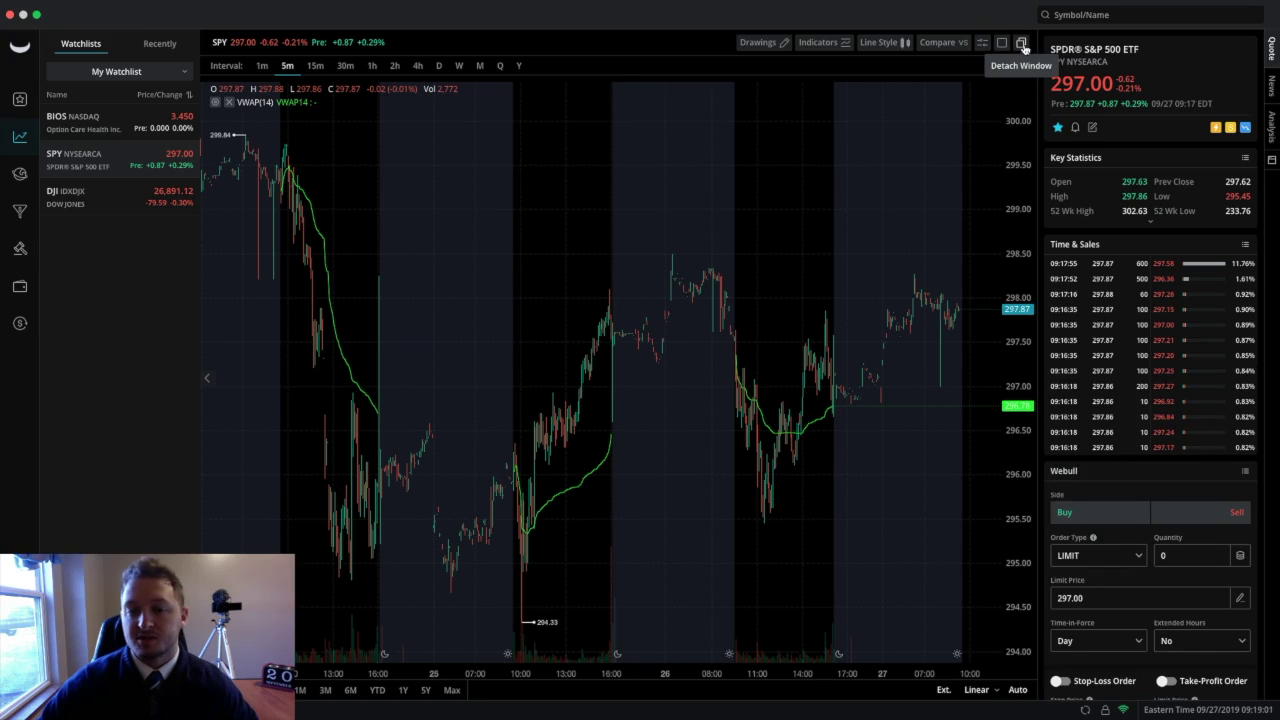
# Step: Browse the Account, P&L and Paper Trading pages, then return to the SPY trading workspace
pyautogui.click(20, 287)
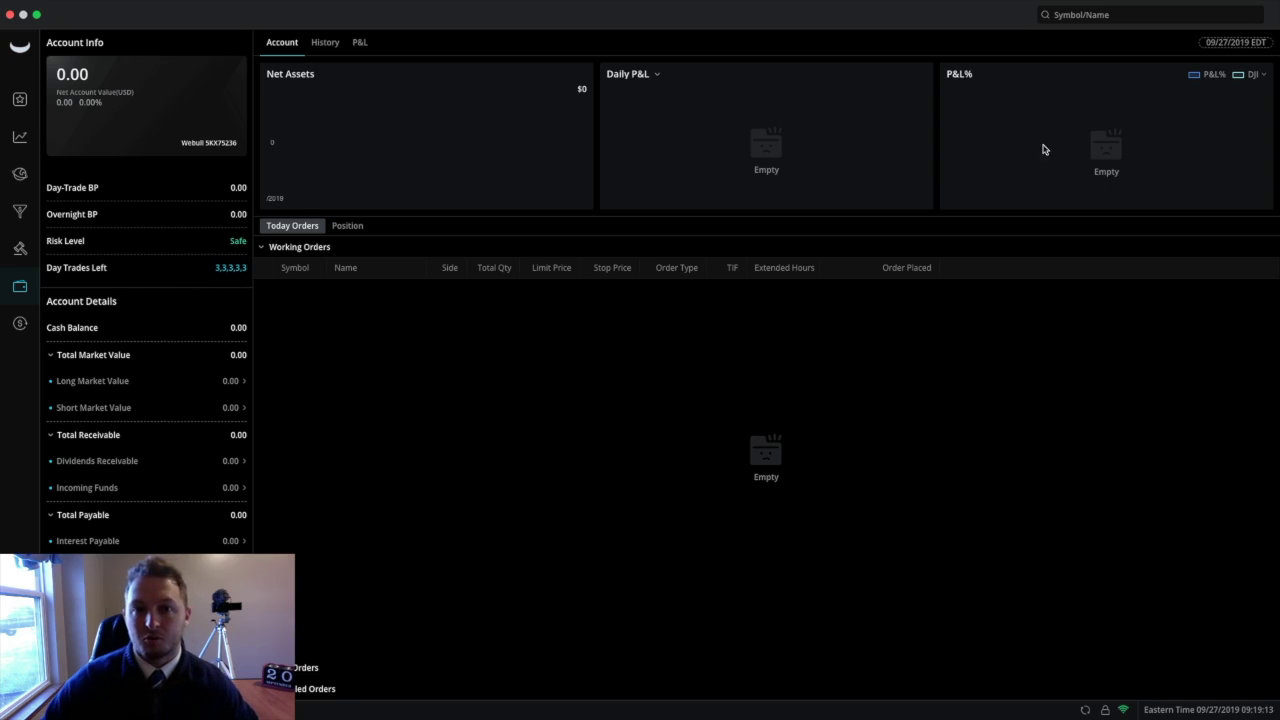
pyautogui.click(360, 43)
pyautogui.click(281, 43)
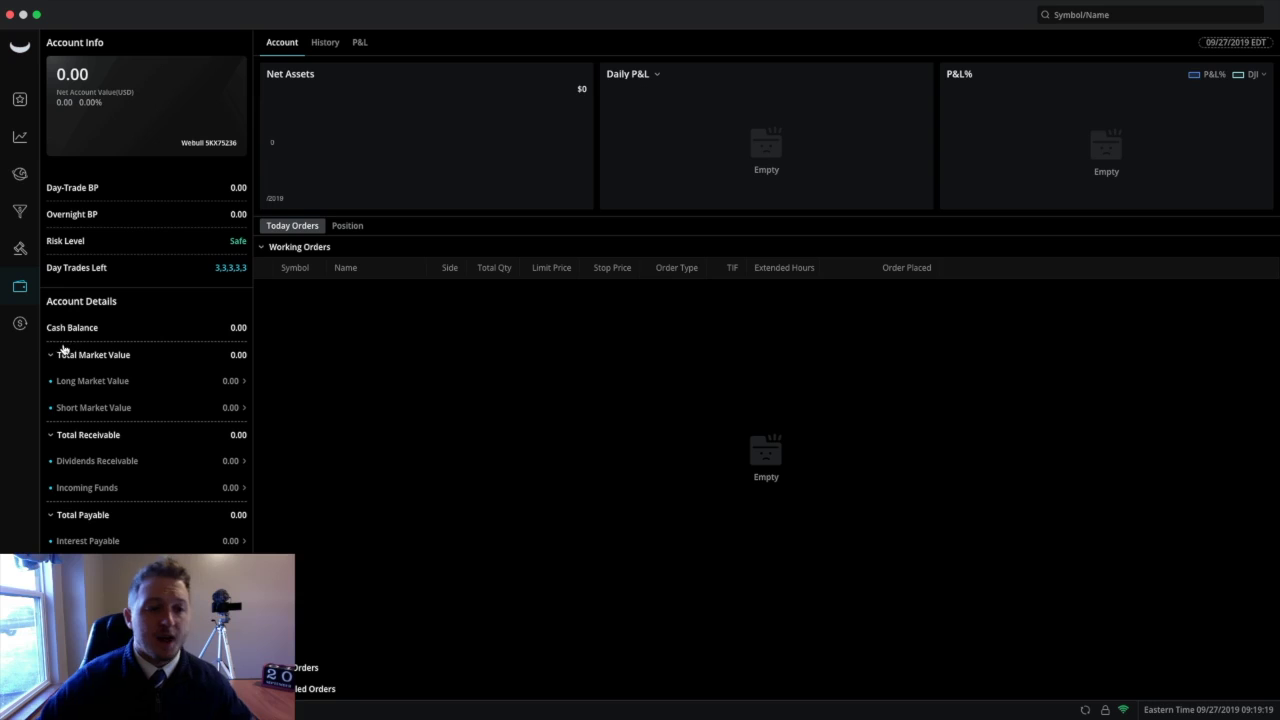
pyautogui.click(19, 326)
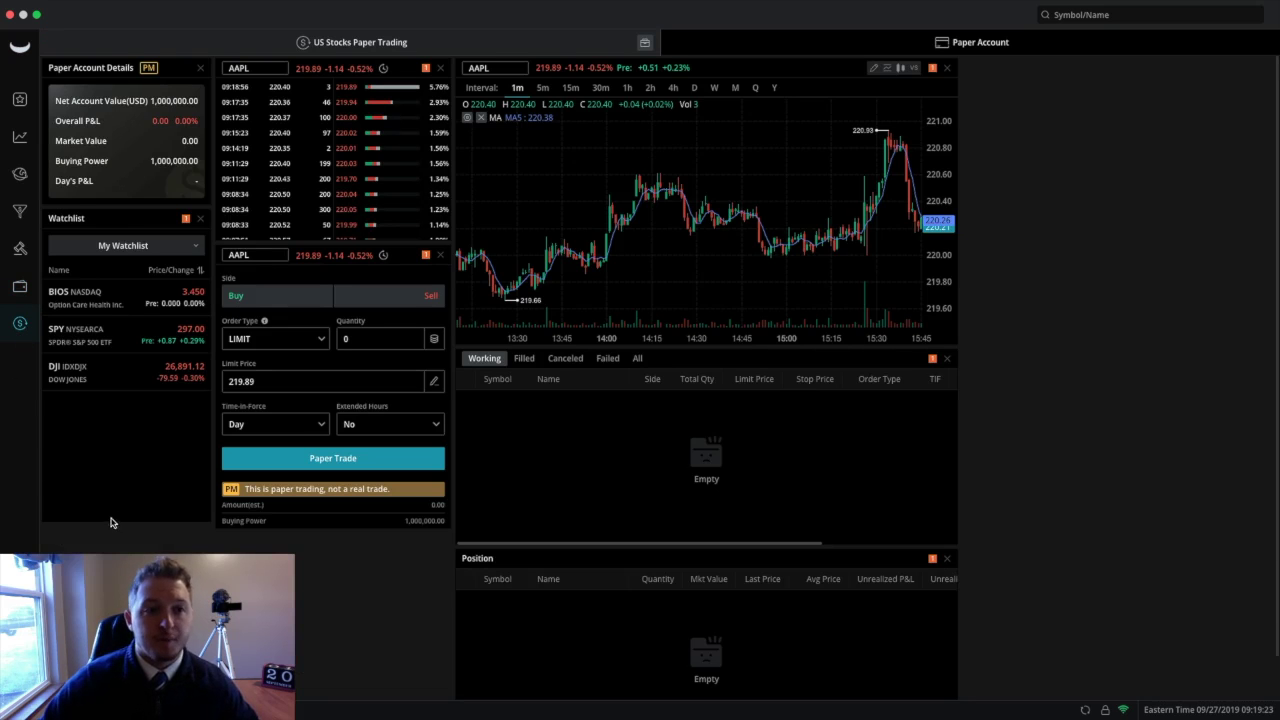
pyautogui.click(20, 287)
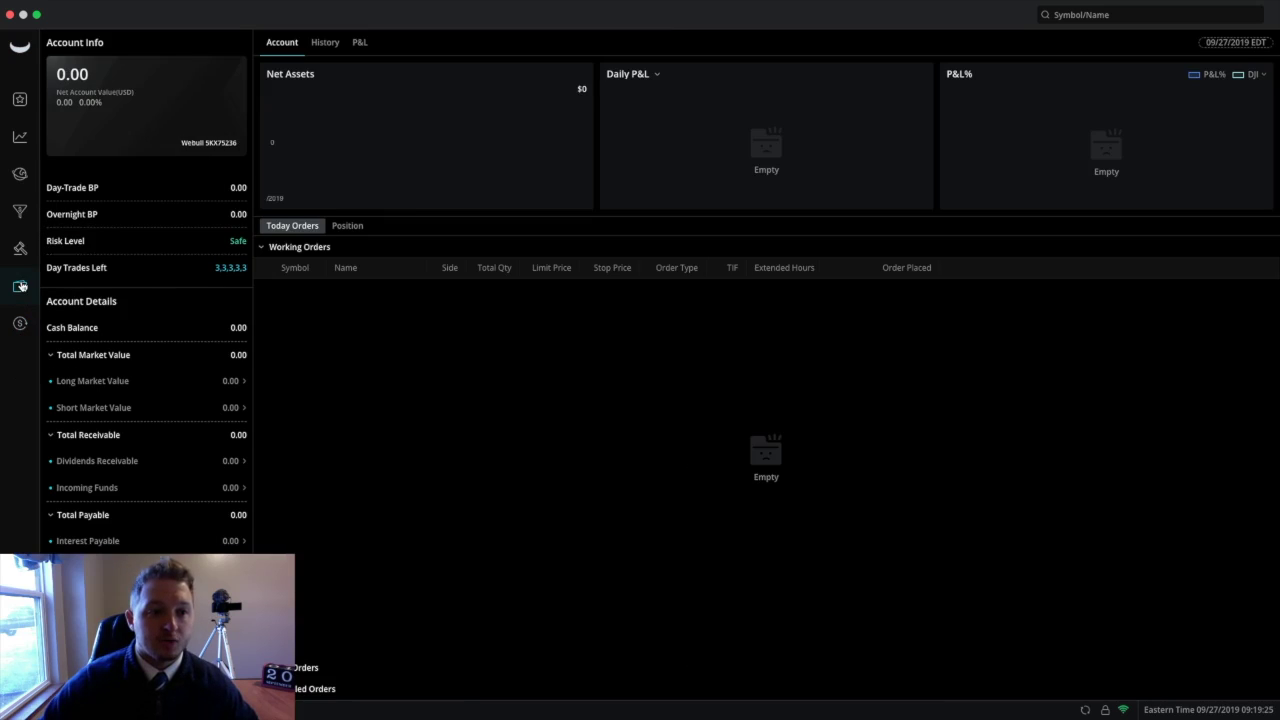
pyautogui.click(21, 250)
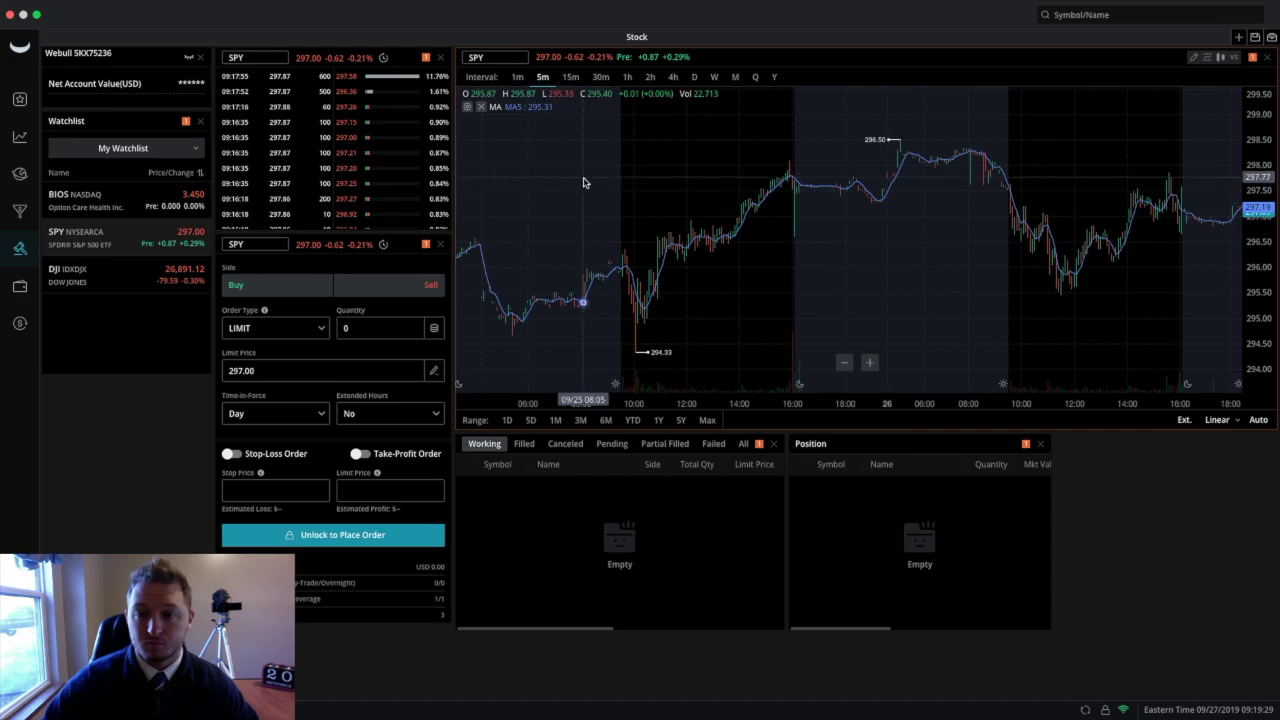
pyautogui.moveTo(1073, 285); pyautogui.dragTo(849, 311)
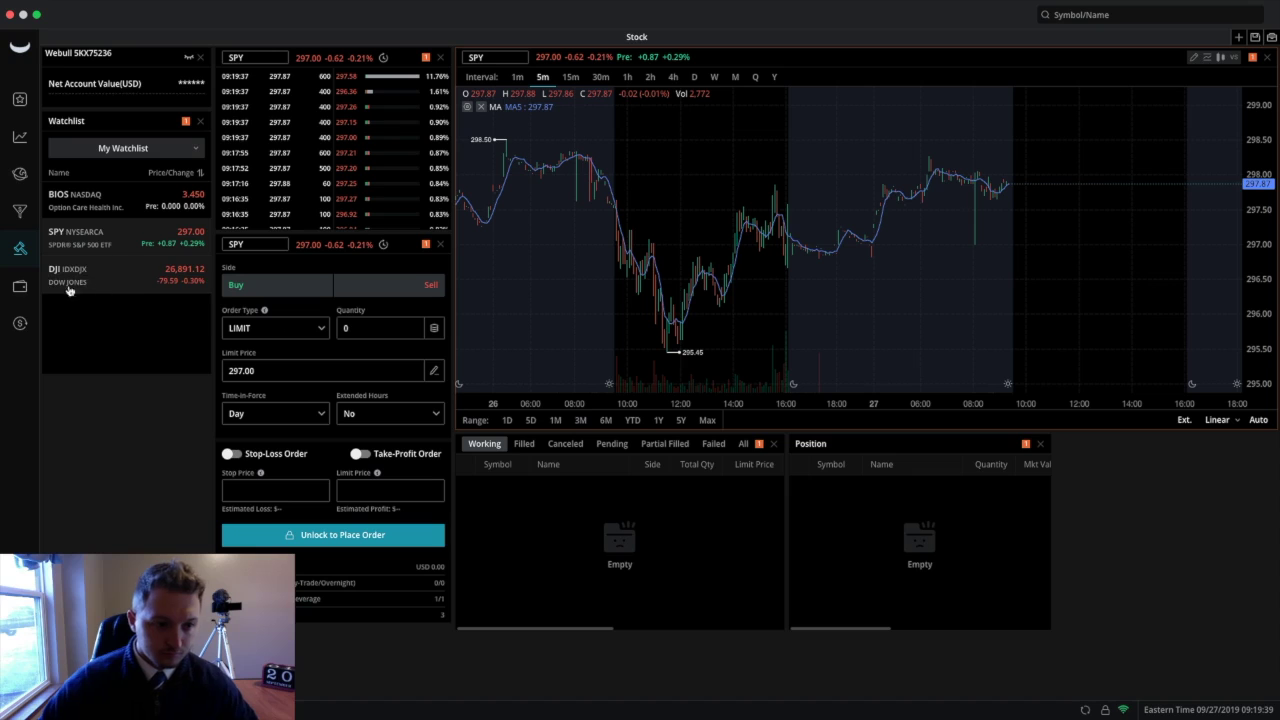
# Step: Open US Stocks paper trading and shift the narrowed Working and Position panels to the right
pyautogui.click(18, 325)
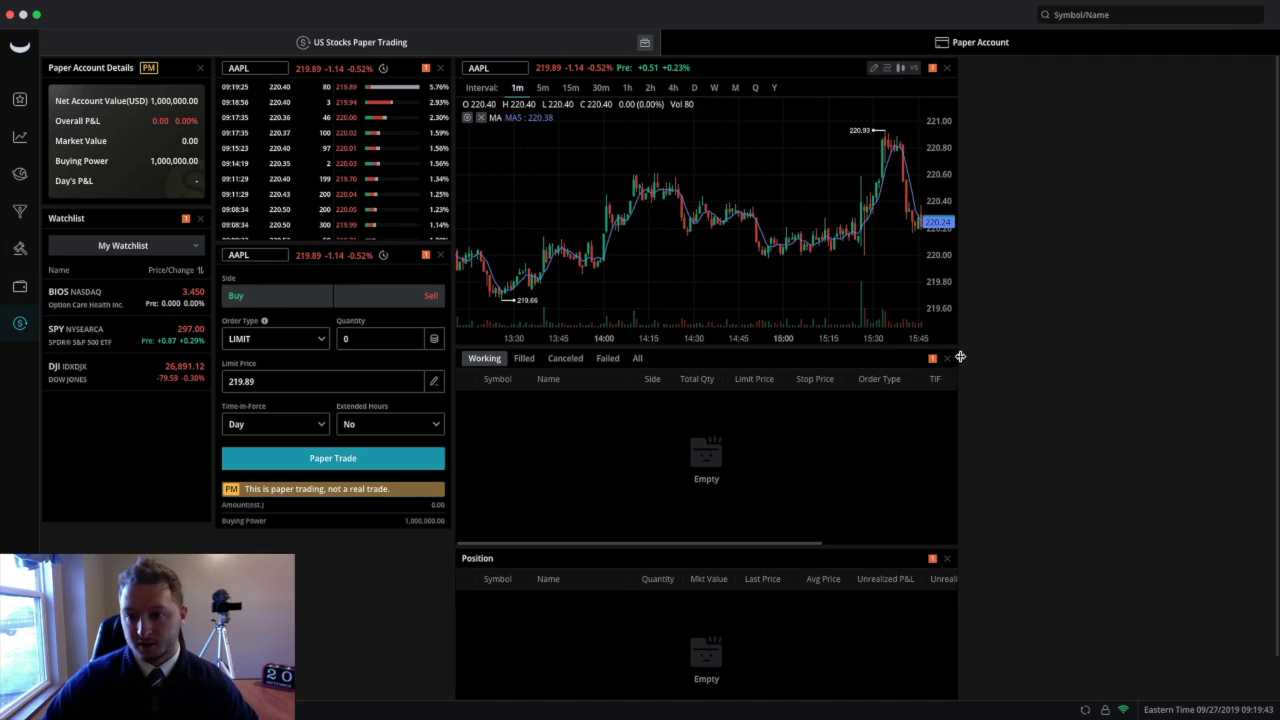
pyautogui.moveTo(957, 355); pyautogui.dragTo(658, 384)
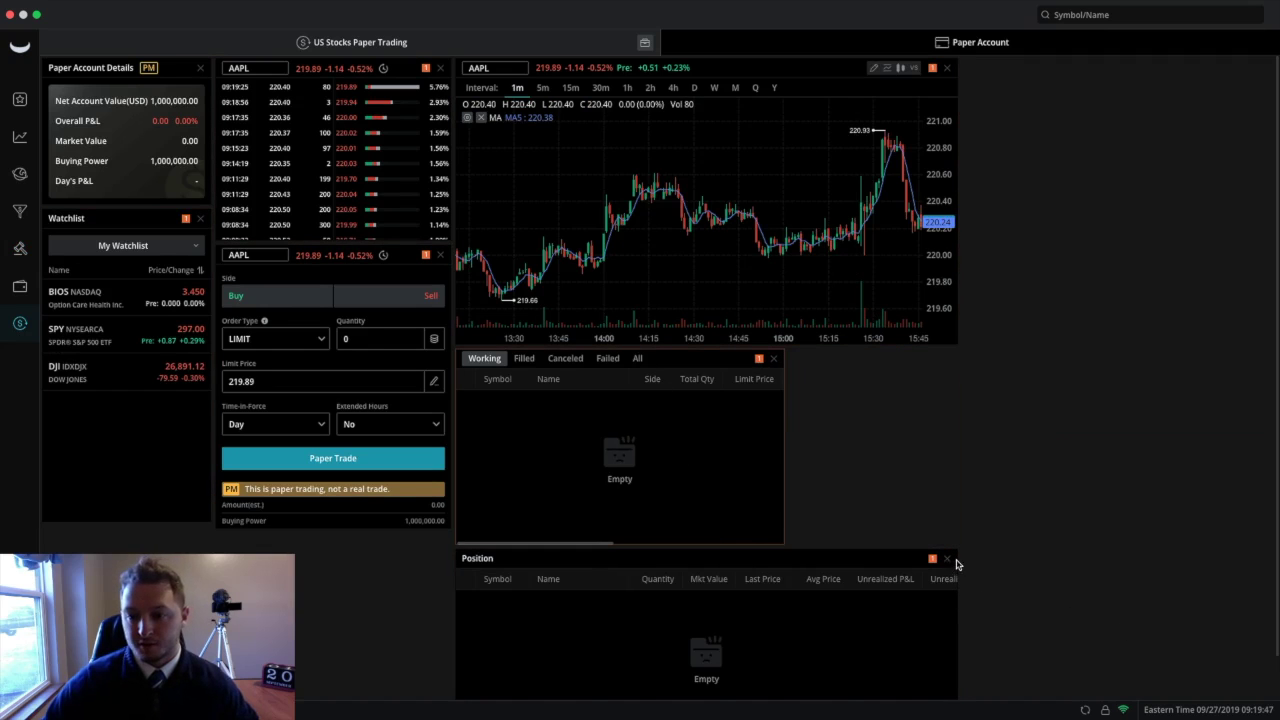
pyautogui.moveTo(653, 362); pyautogui.dragTo(1170, 376)
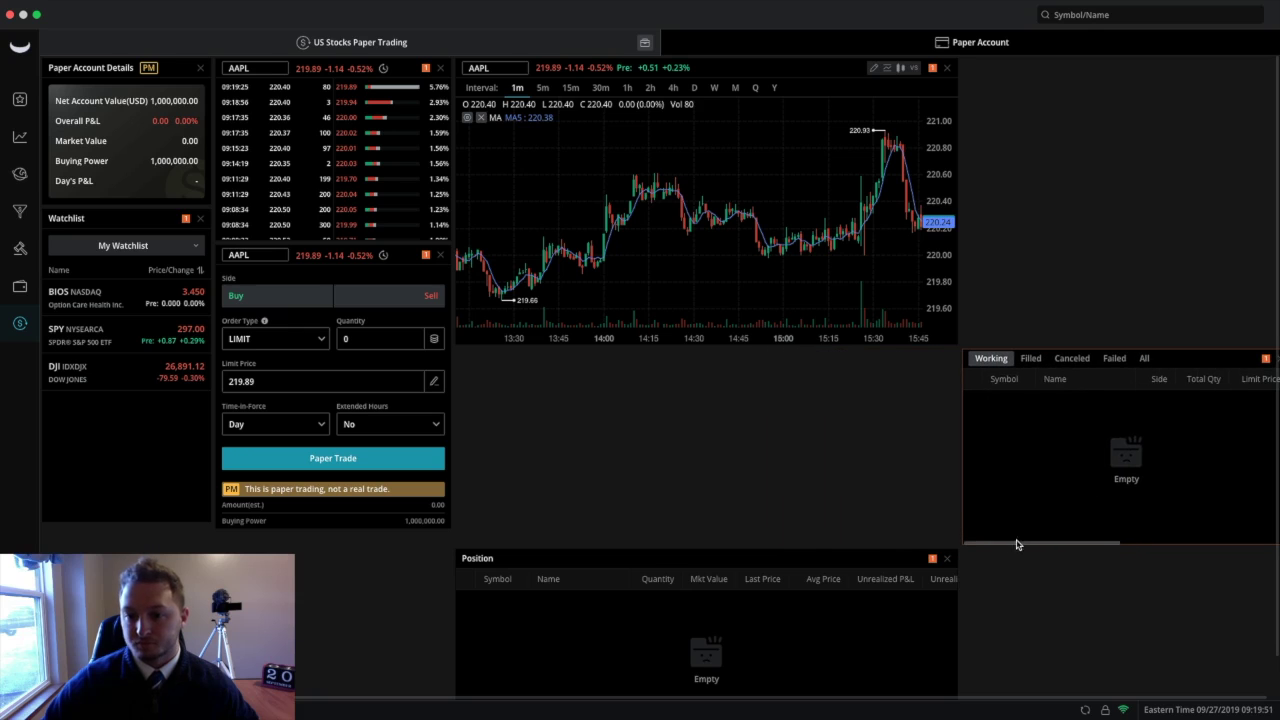
pyautogui.moveTo(857, 557)
pyautogui.mouseDown()
pyautogui.moveTo(967, 557)
pyautogui.moveTo(861, 564)
pyautogui.mouseUp()
pyautogui.moveTo(955, 563); pyautogui.dragTo(727, 575)
pyautogui.moveTo(619, 571); pyautogui.dragTo(1119, 572)
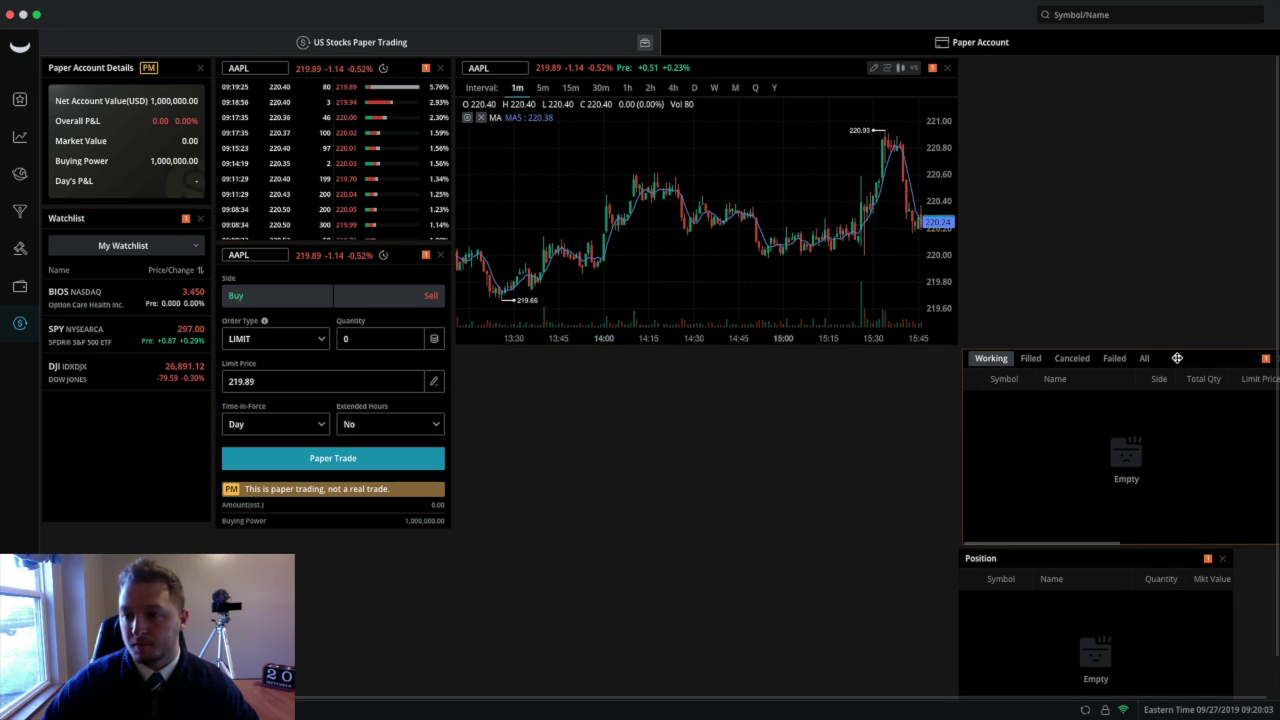
# Step: Stack Position directly under Working in the top-right column and make the chart taller
pyautogui.moveTo(1178, 357); pyautogui.dragTo(1166, 69)
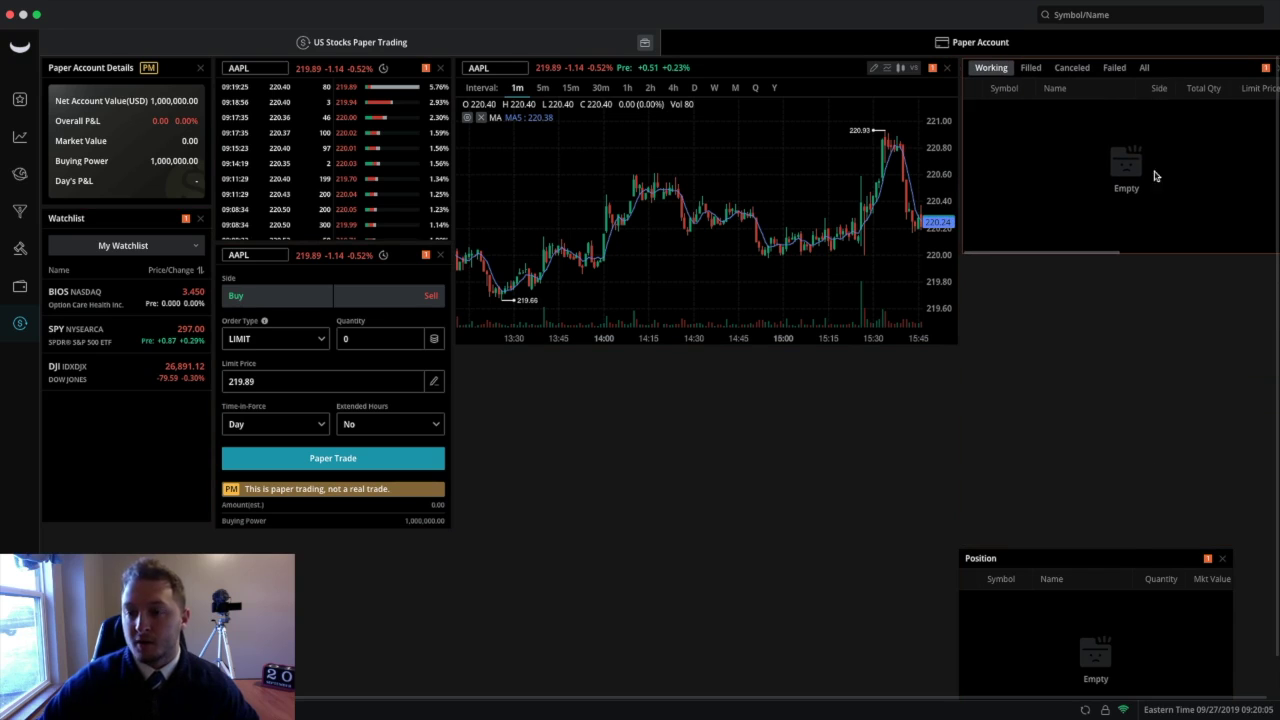
pyautogui.moveTo(1120, 556); pyautogui.dragTo(1115, 268)
pyautogui.moveTo(1236, 308); pyautogui.dragTo(1274, 308)
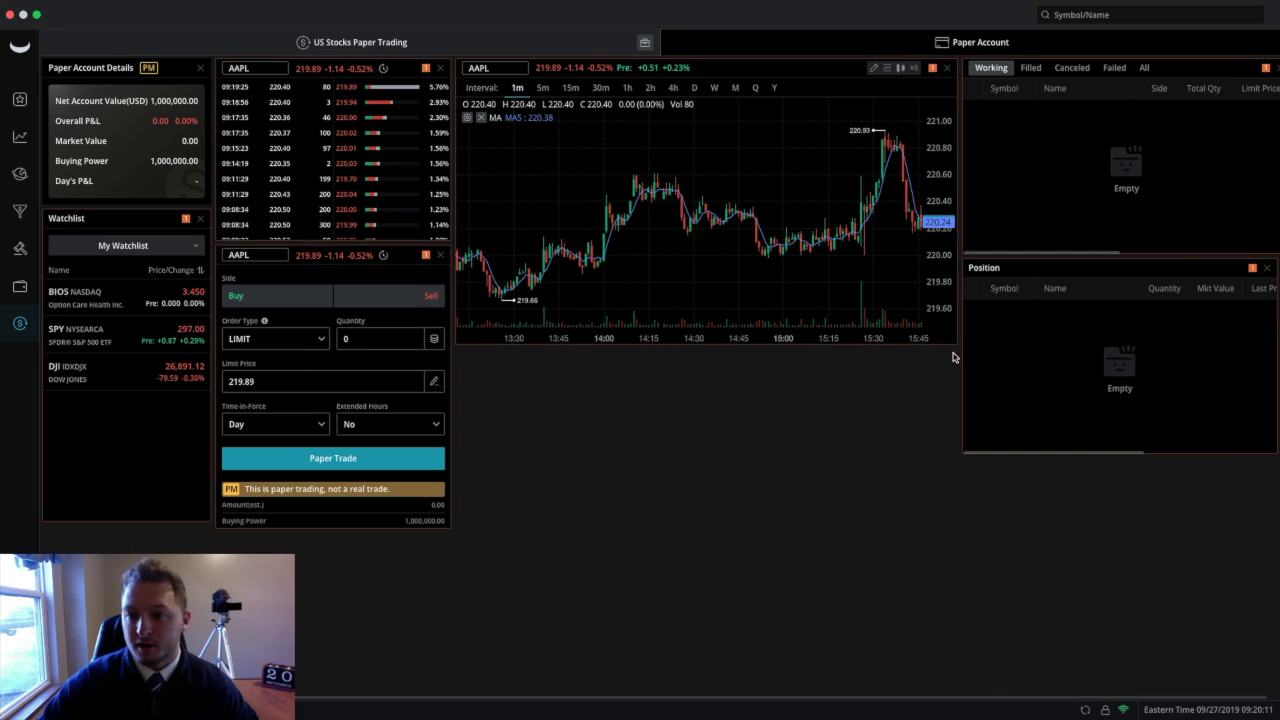
pyautogui.moveTo(949, 343); pyautogui.dragTo(968, 548)
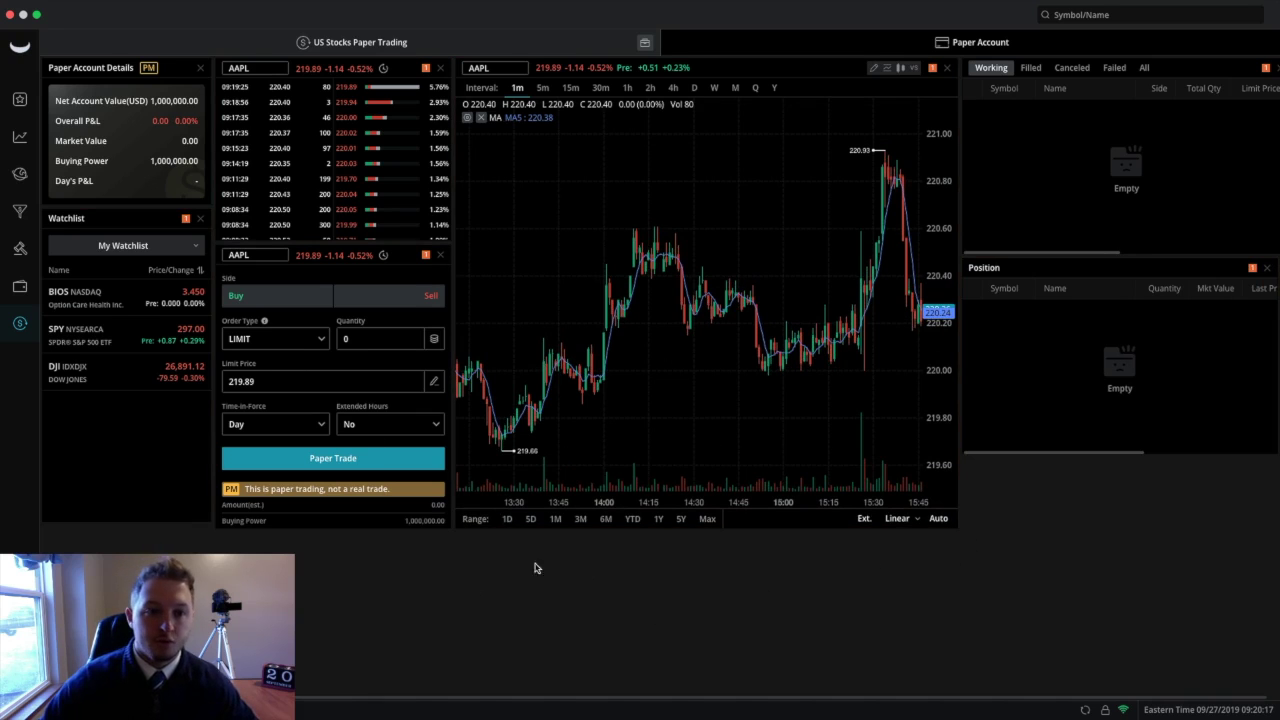
# Step: Set the order book symbol to SPY and check the Filled, Canceled, Failed and All order lists
pyautogui.click(265, 67)
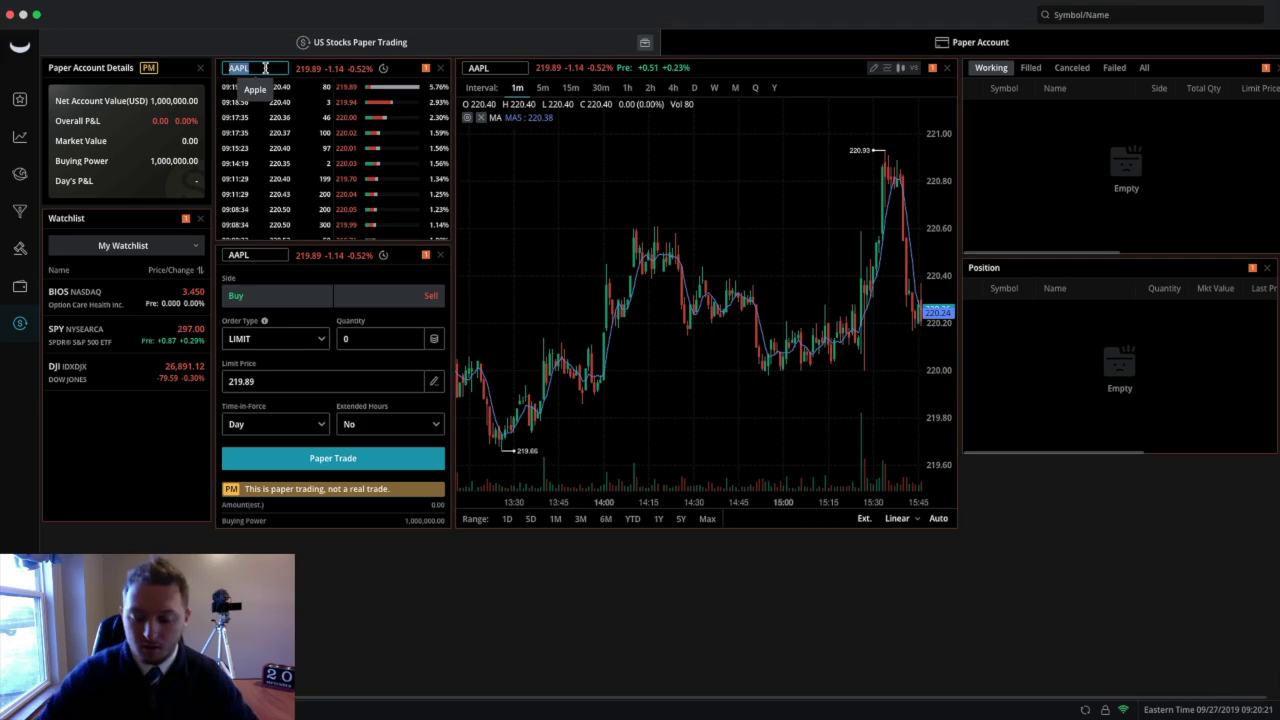
pyautogui.write('SPY')
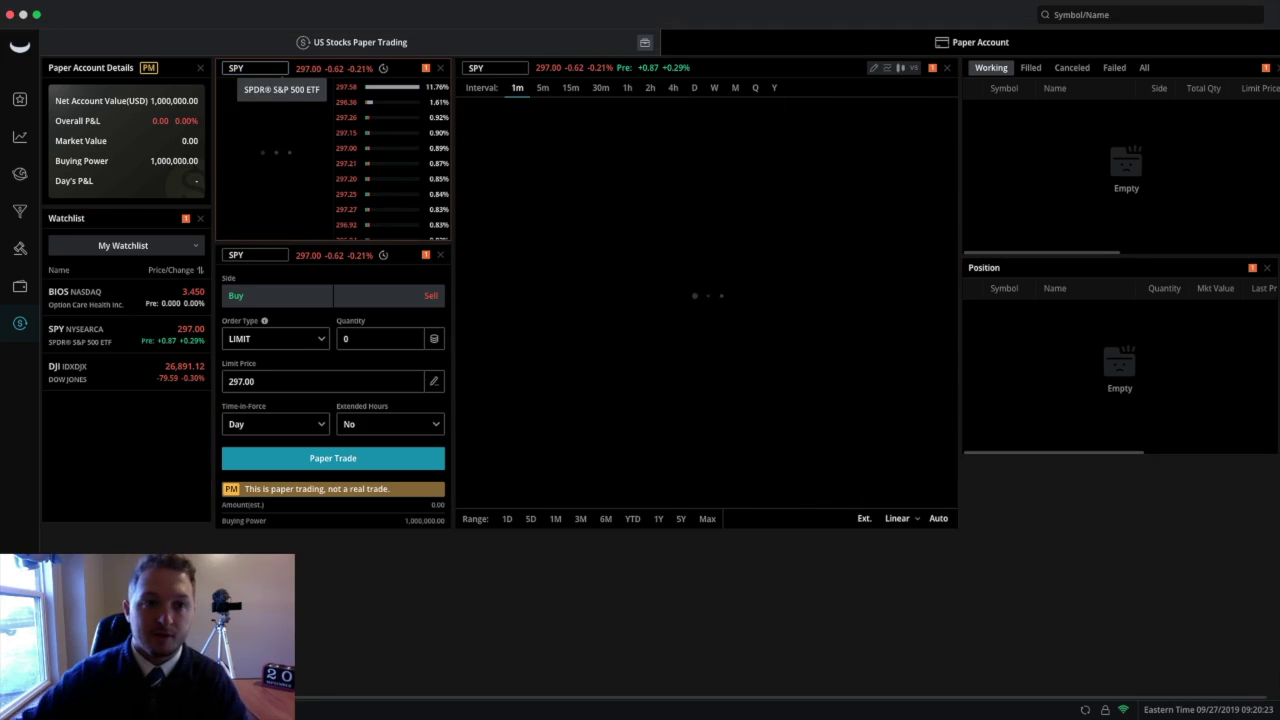
pyautogui.press('Return')
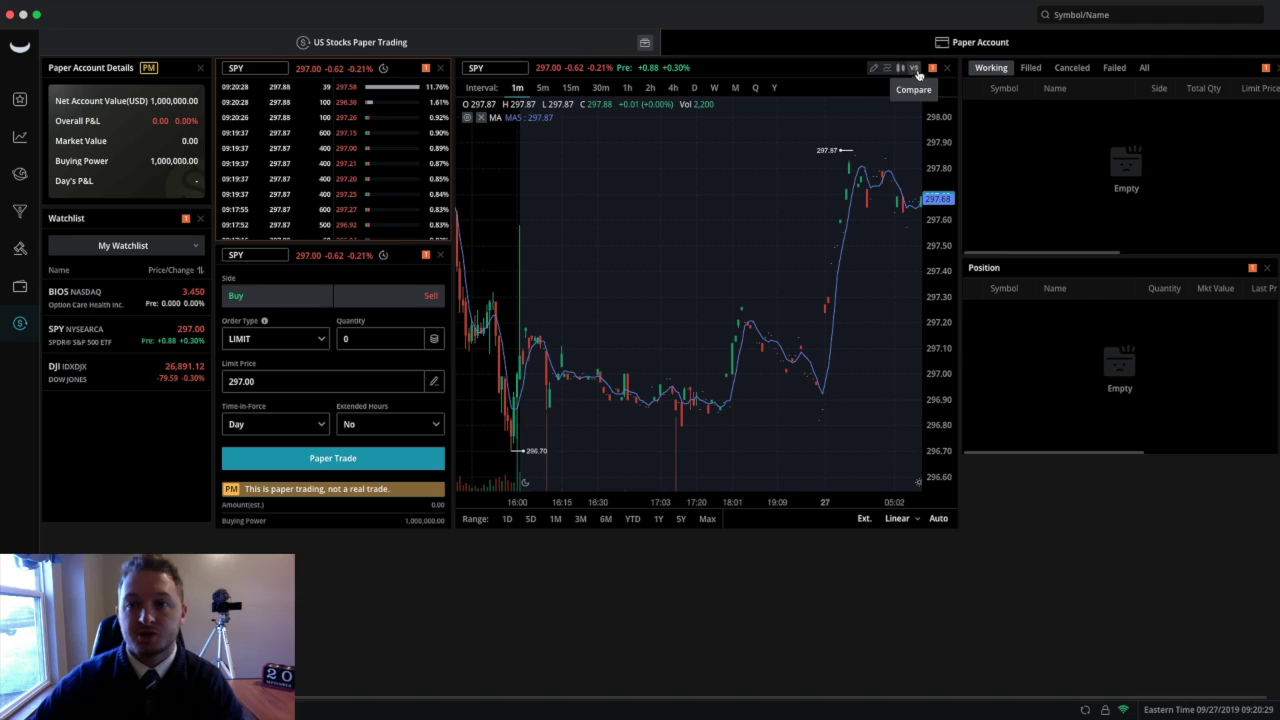
pyautogui.click(1040, 72)
pyautogui.click(1073, 70)
pyautogui.click(1114, 67)
pyautogui.click(1144, 67)
pyautogui.click(991, 67)
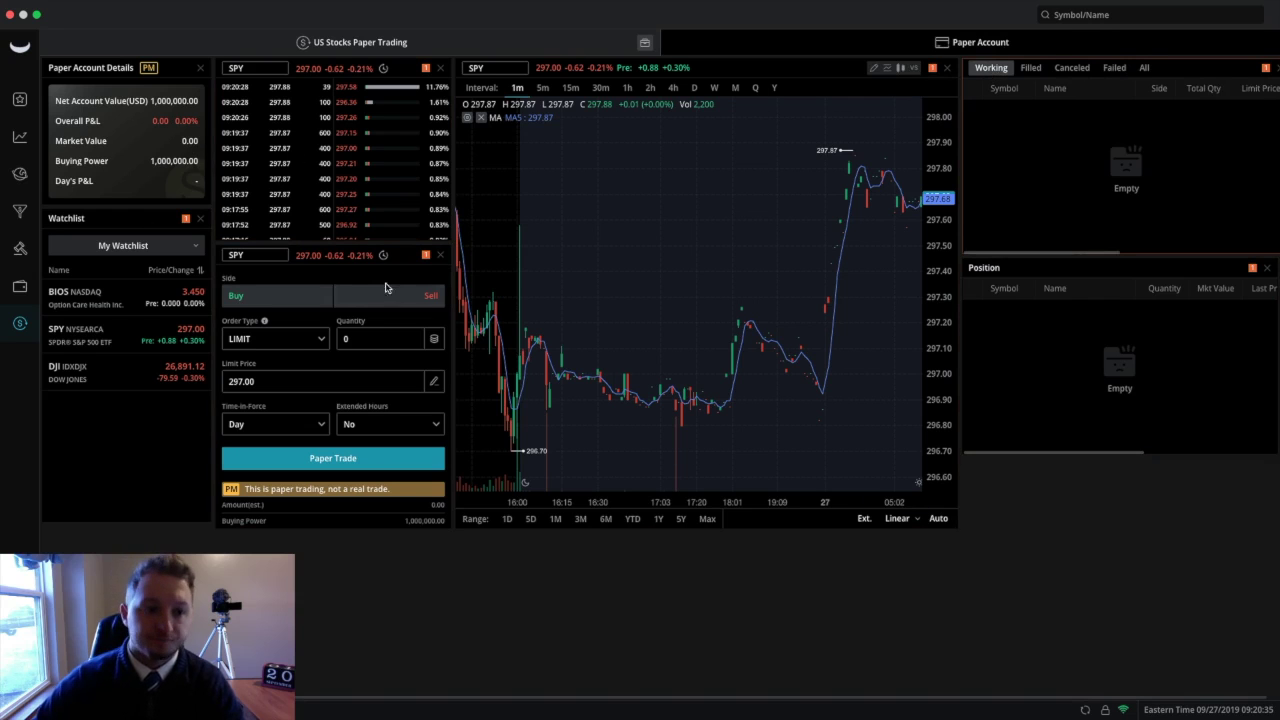
# Step: Zoom the SPY chart in and out and pan back to earlier hours
pyautogui.scroll(5, 637, 286)
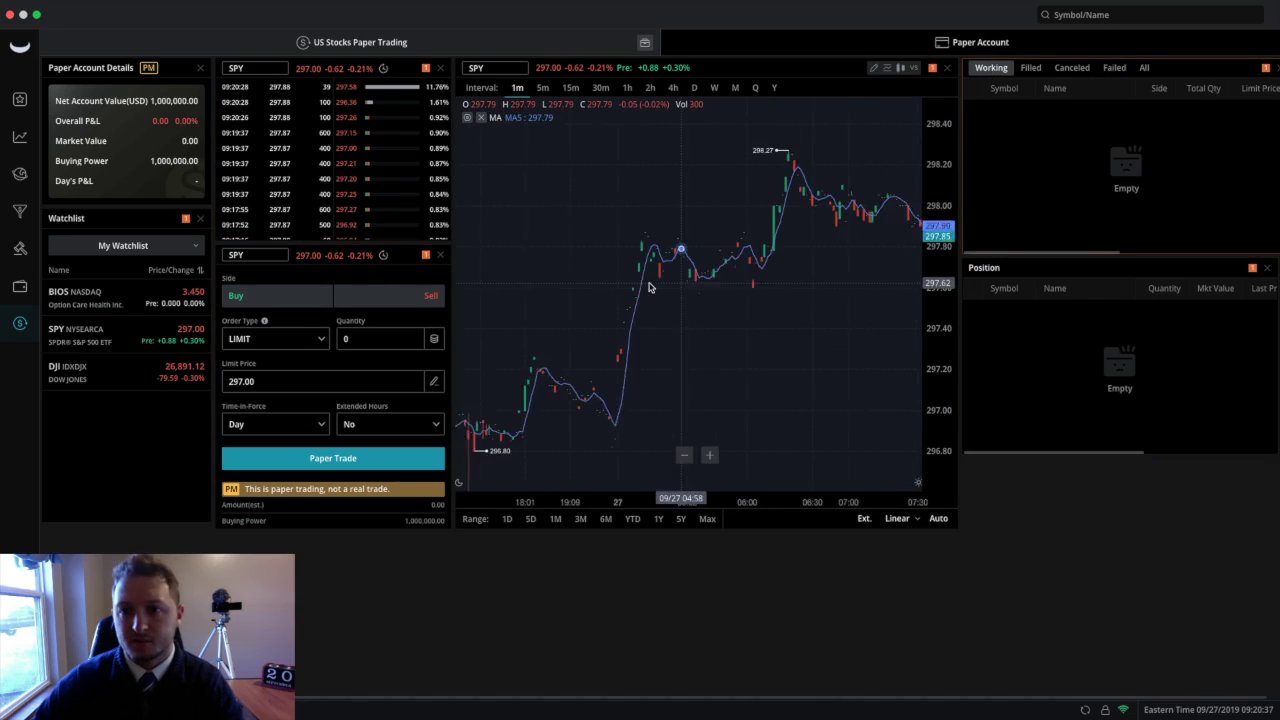
pyautogui.click(709, 455)
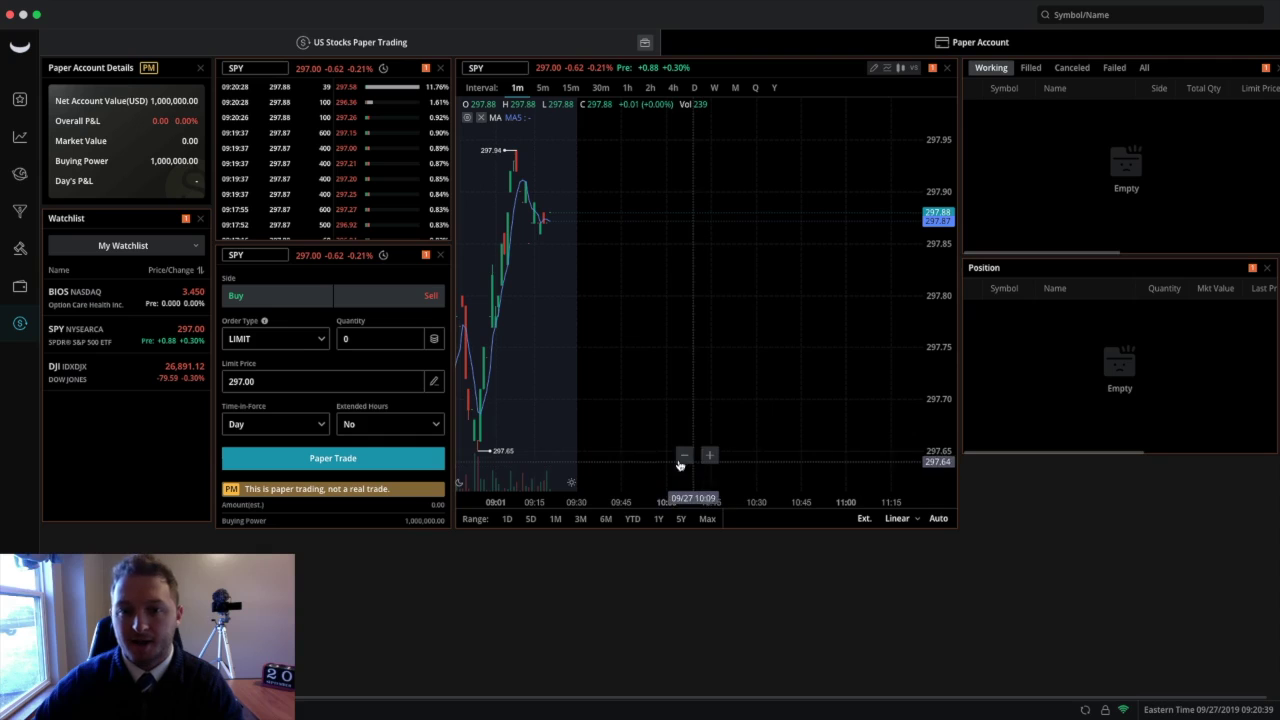
pyautogui.click(684, 456)
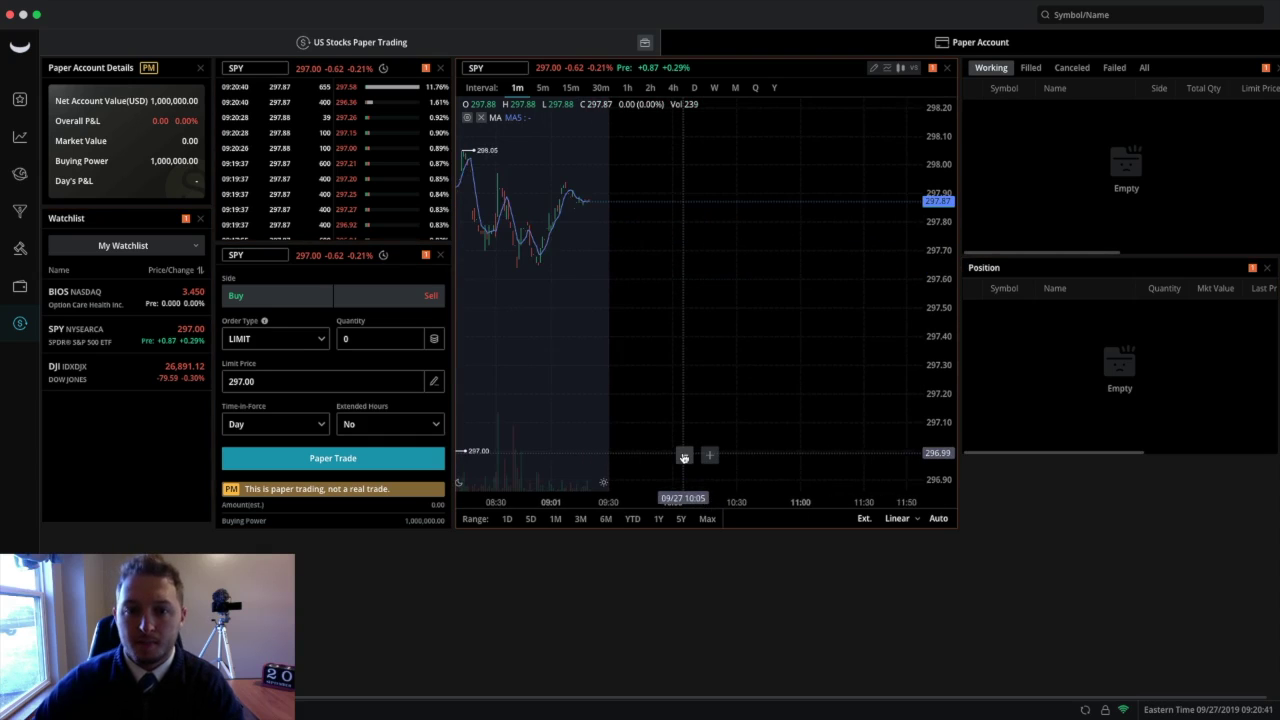
pyautogui.moveTo(610, 359); pyautogui.dragTo(877, 349)
pyautogui.scroll(-2, 814, 354)
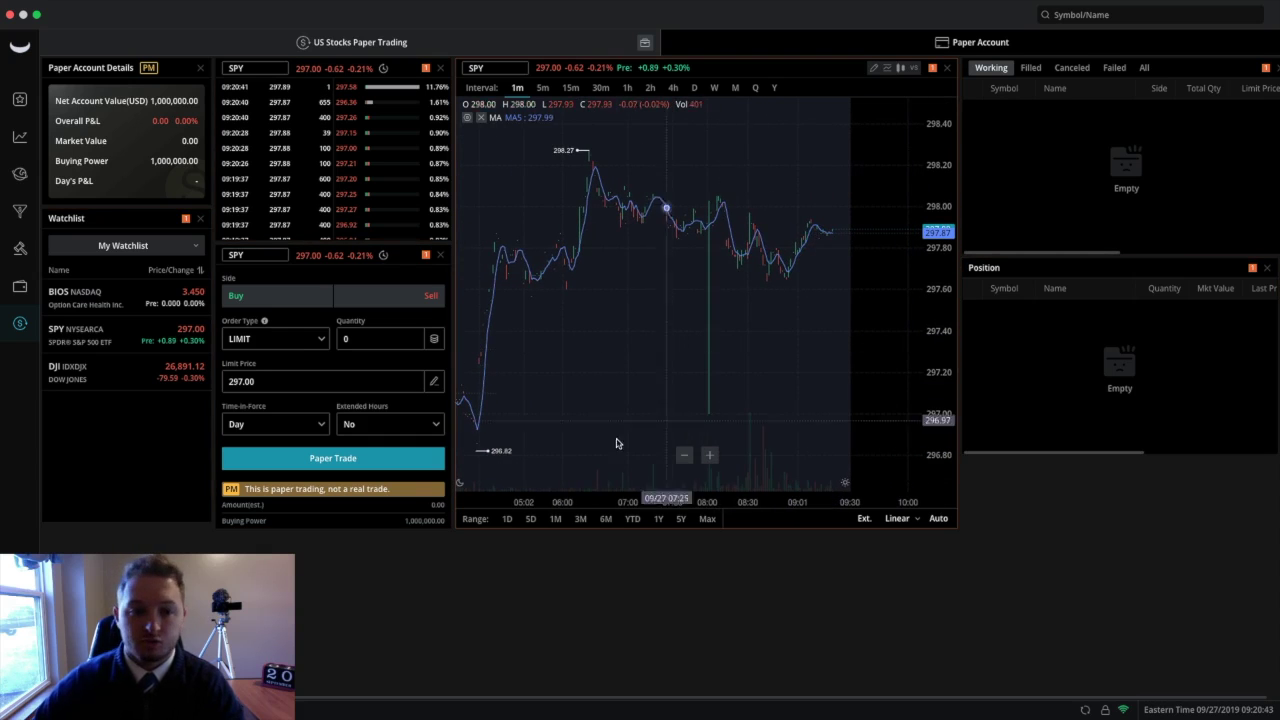
# Step: Submit a paper buy of 1 SPY at limit 297.00, Day, with extended hours allowed
pyautogui.click(397, 337)
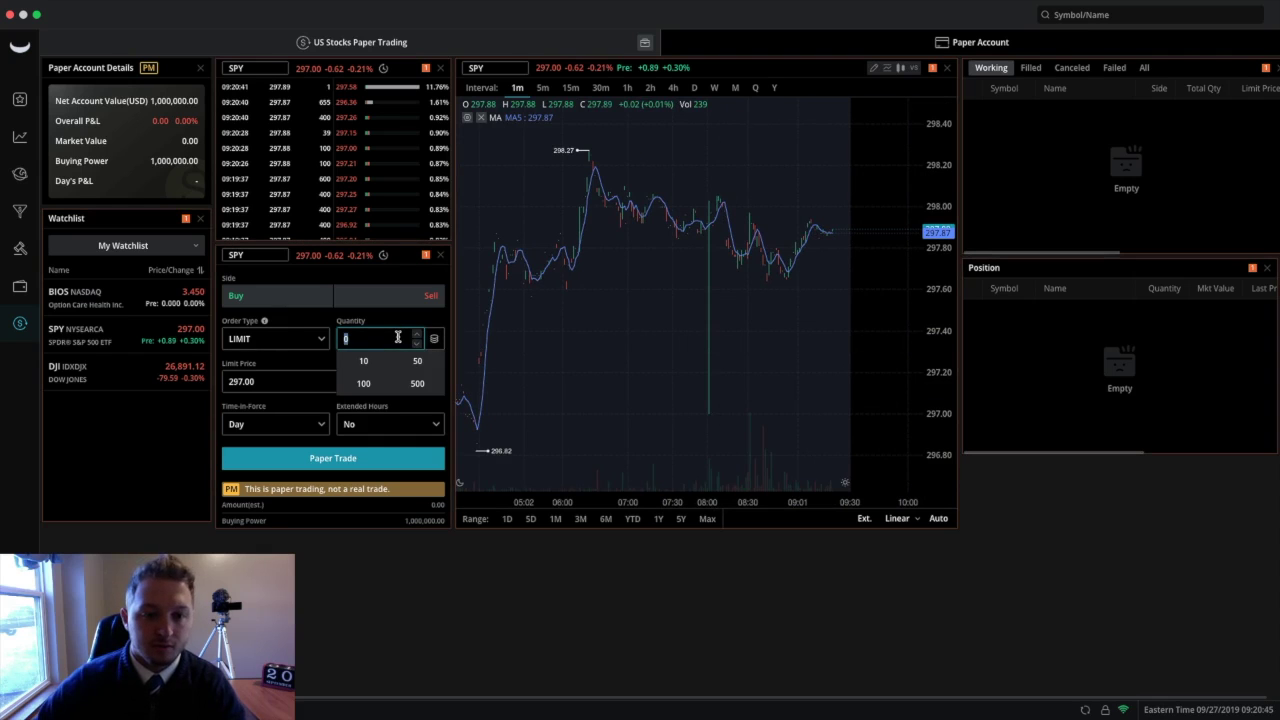
pyautogui.write('1')
pyautogui.click(403, 318)
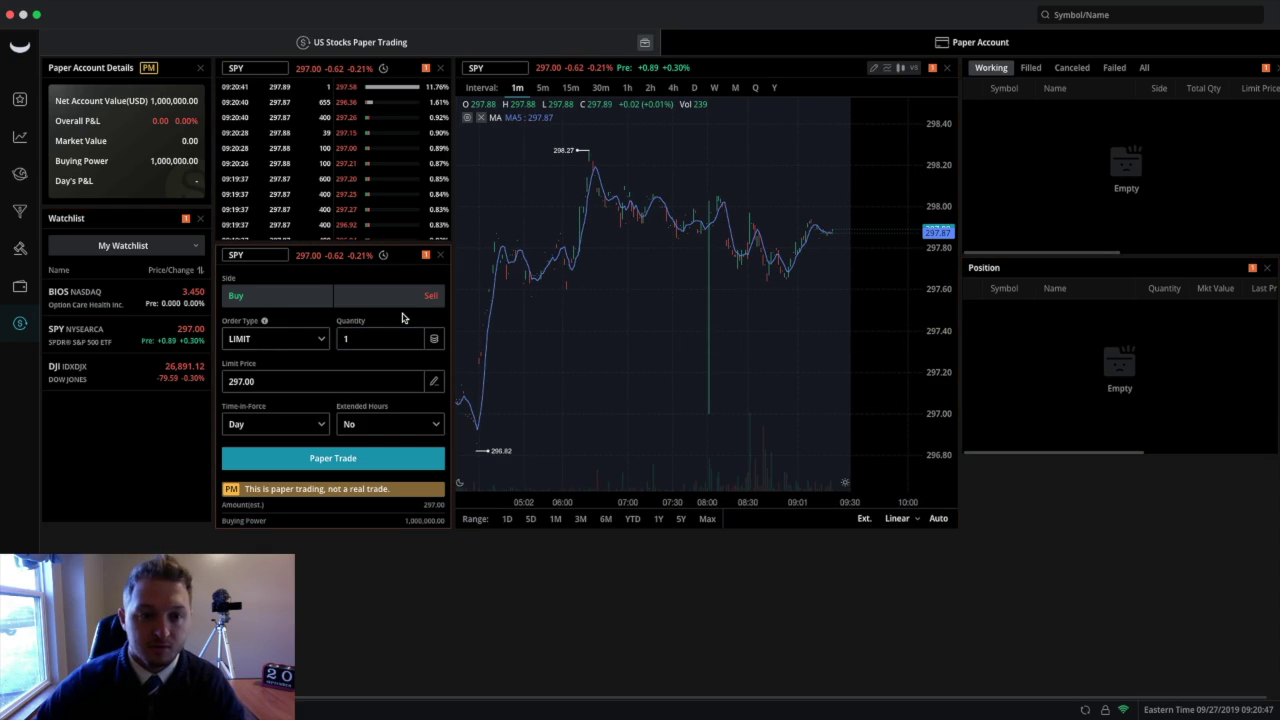
pyautogui.click(305, 424)
pyautogui.click(285, 420)
pyautogui.click(392, 424)
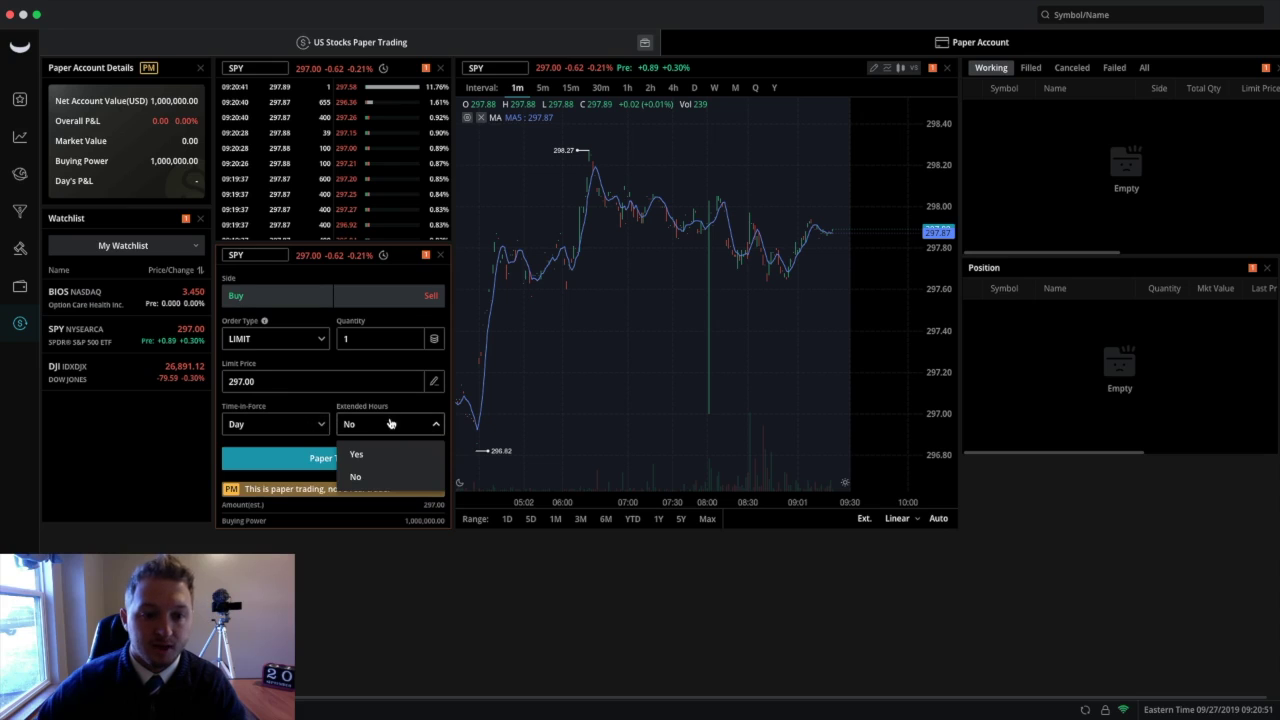
pyautogui.click(384, 456)
pyautogui.click(289, 301)
pyautogui.click(355, 463)
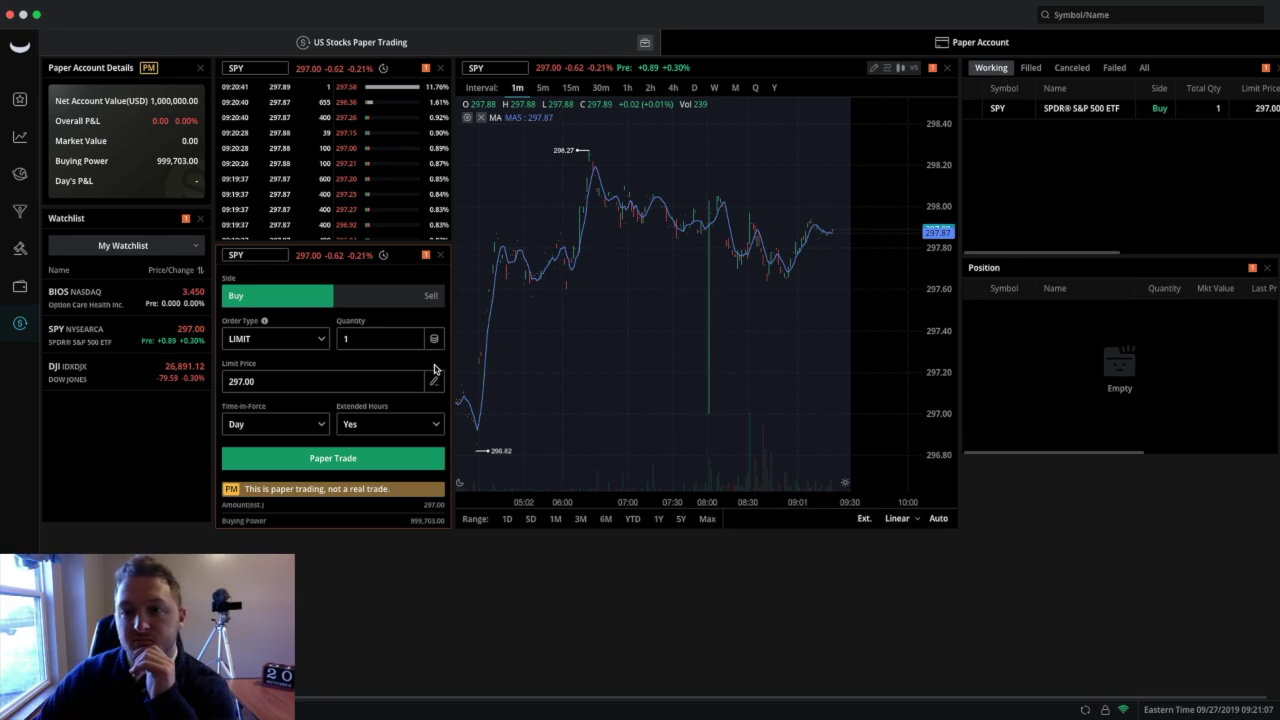
# Step: Cancel the working 297.00 limit buy order for SPY
pyautogui.rightClick(1113, 115)
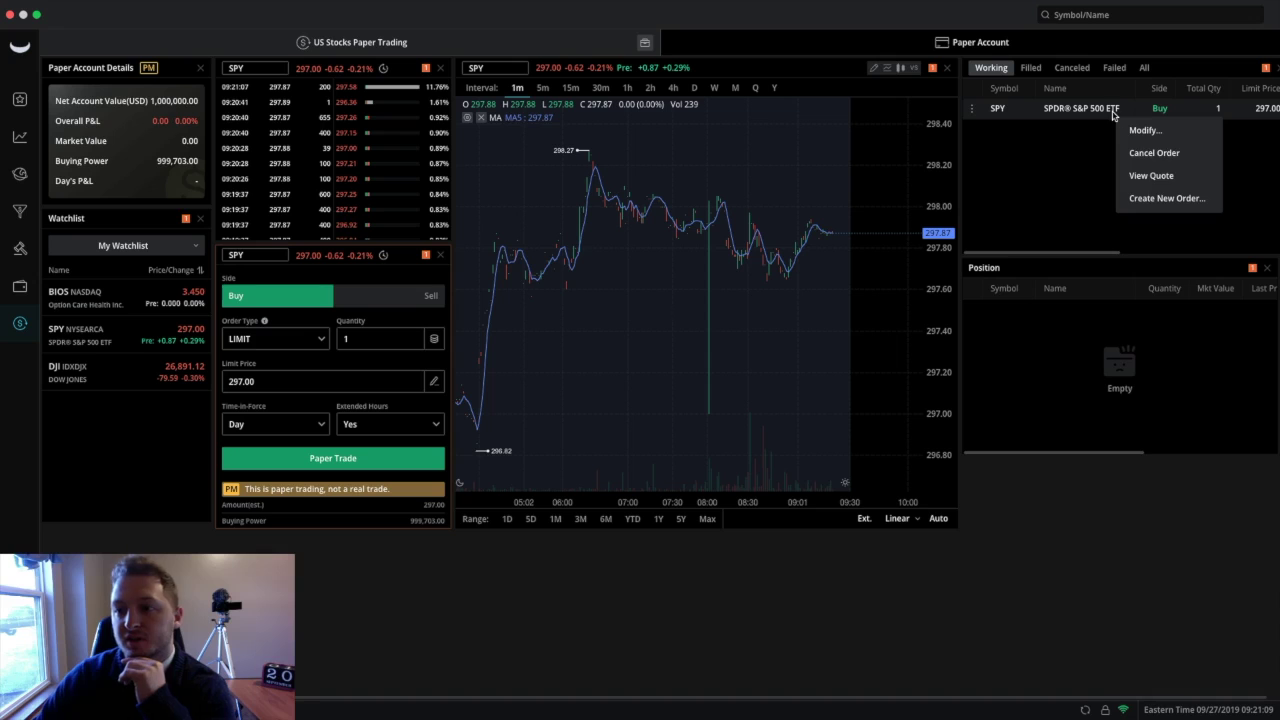
pyautogui.click(1187, 156)
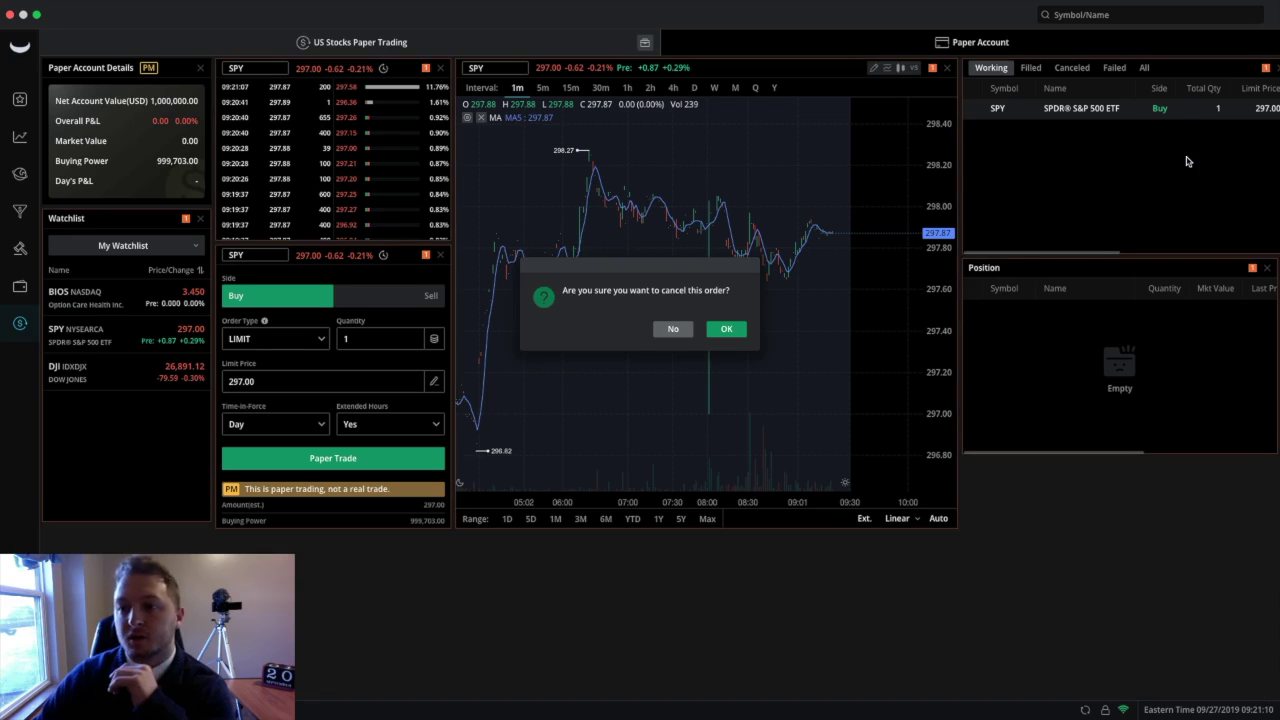
pyautogui.click(738, 334)
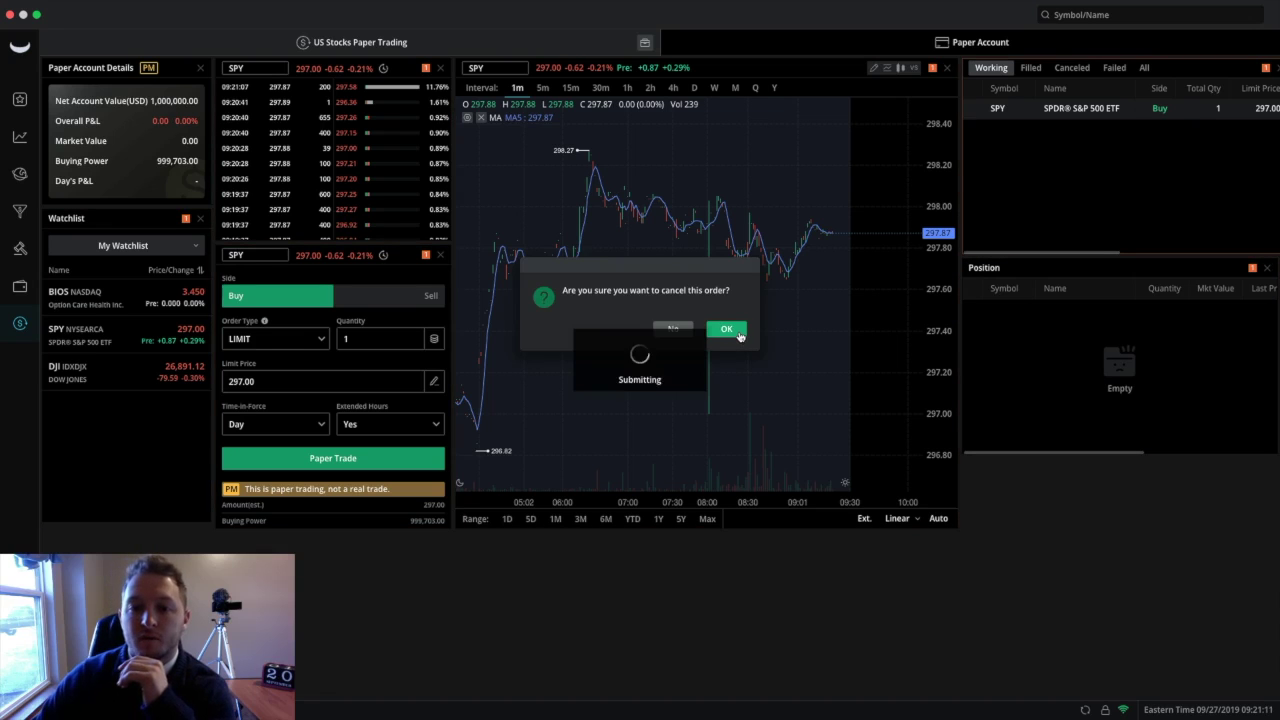
# Step: Submit a one-share SPY market buy as a paper trade
pyautogui.click(287, 350)
pyautogui.click(285, 370)
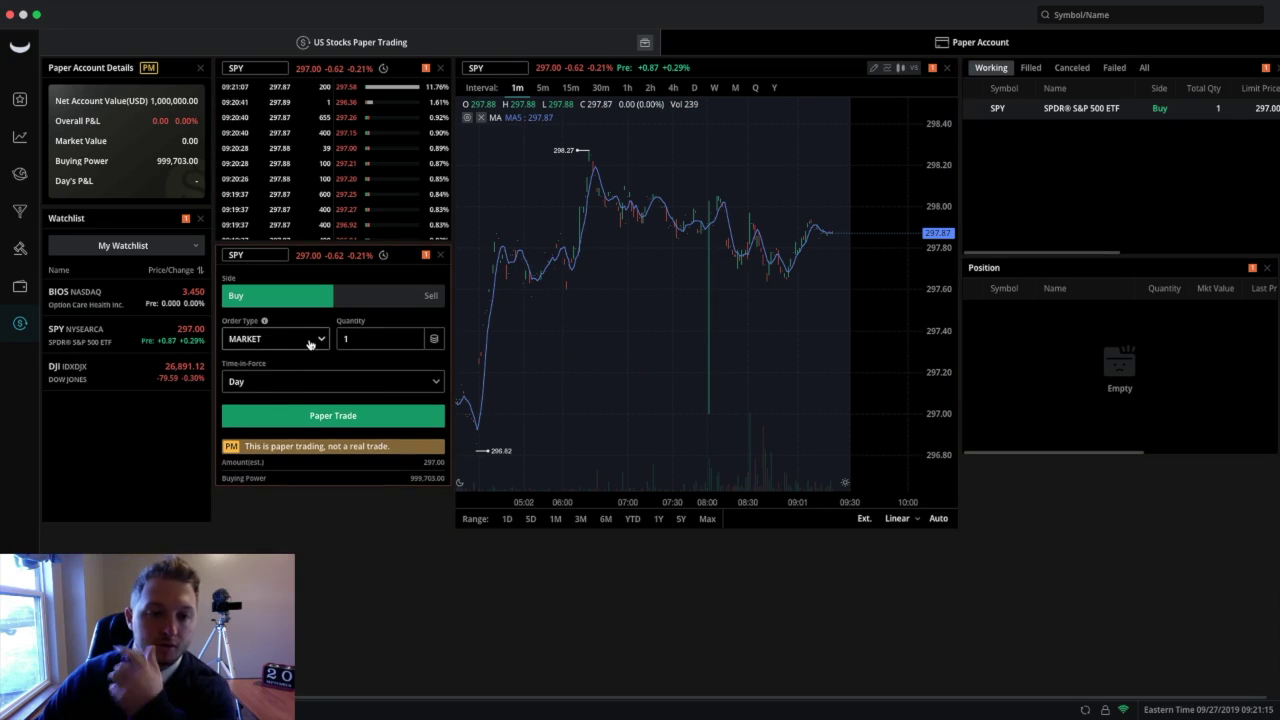
pyautogui.click(310, 343)
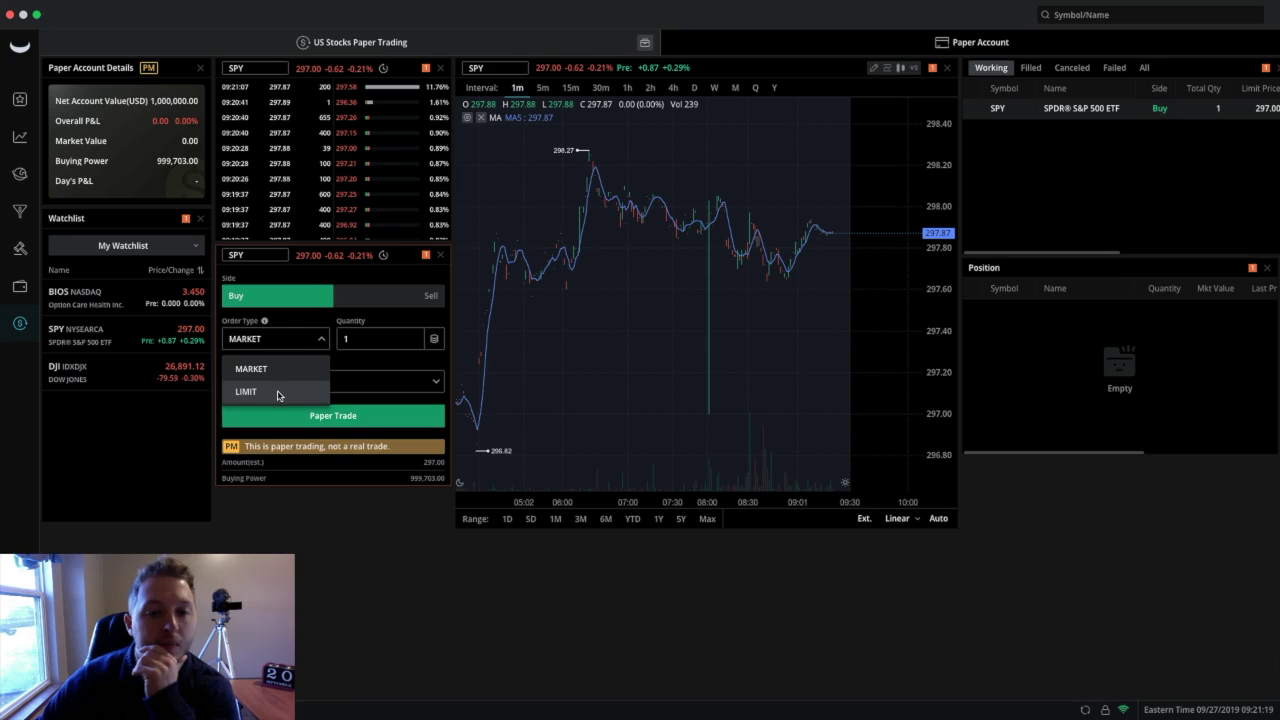
pyautogui.click(278, 392)
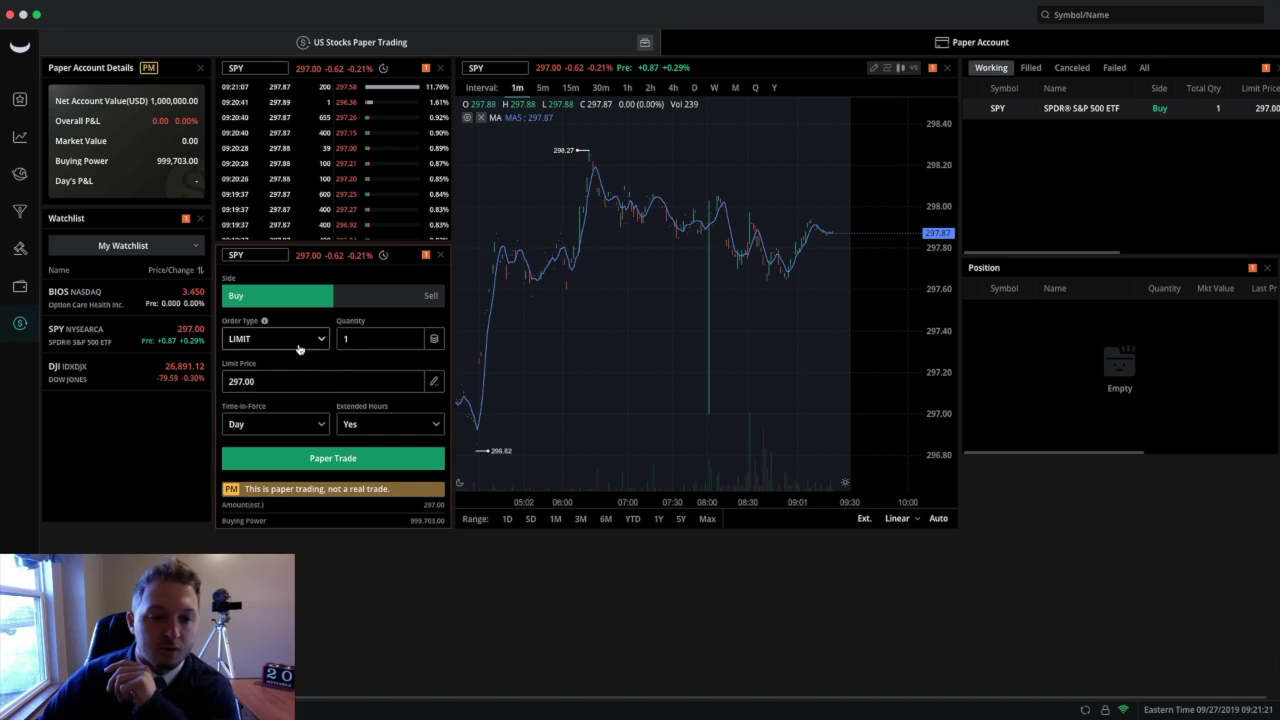
pyautogui.click(300, 341)
pyautogui.click(286, 369)
pyautogui.click(325, 418)
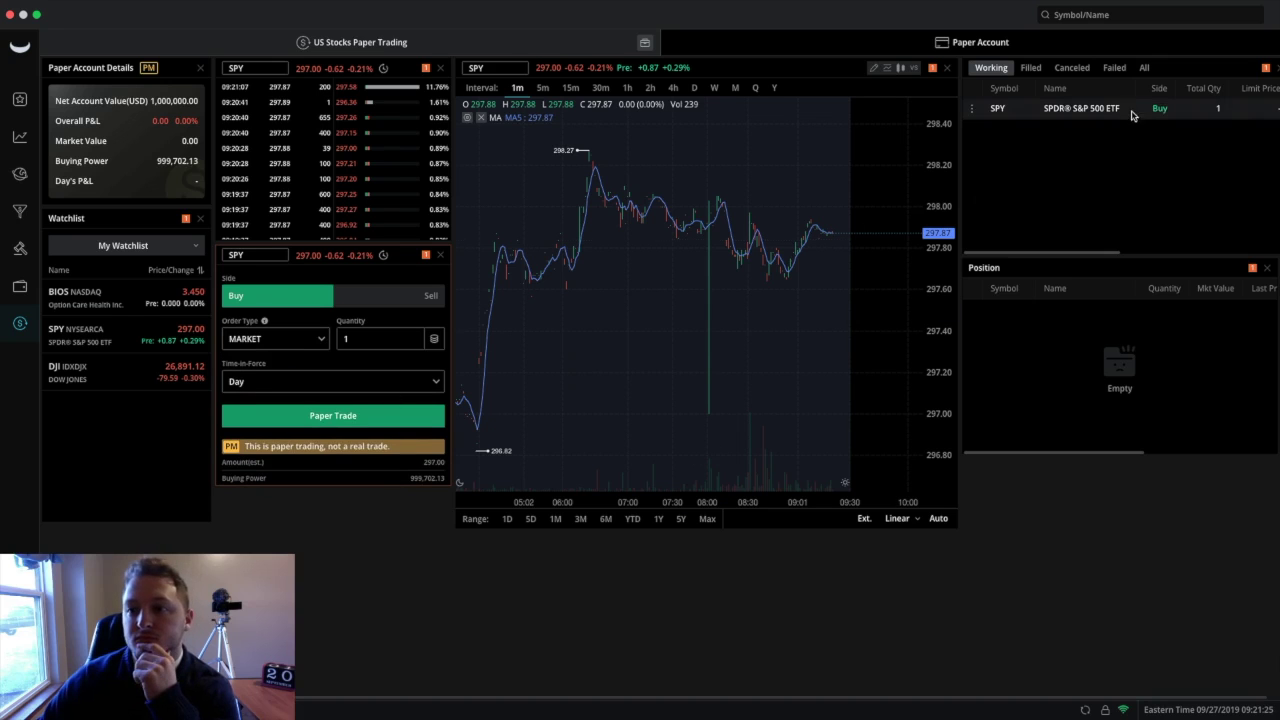
# Step: Cancel the working SPY market order
pyautogui.click(973, 111)
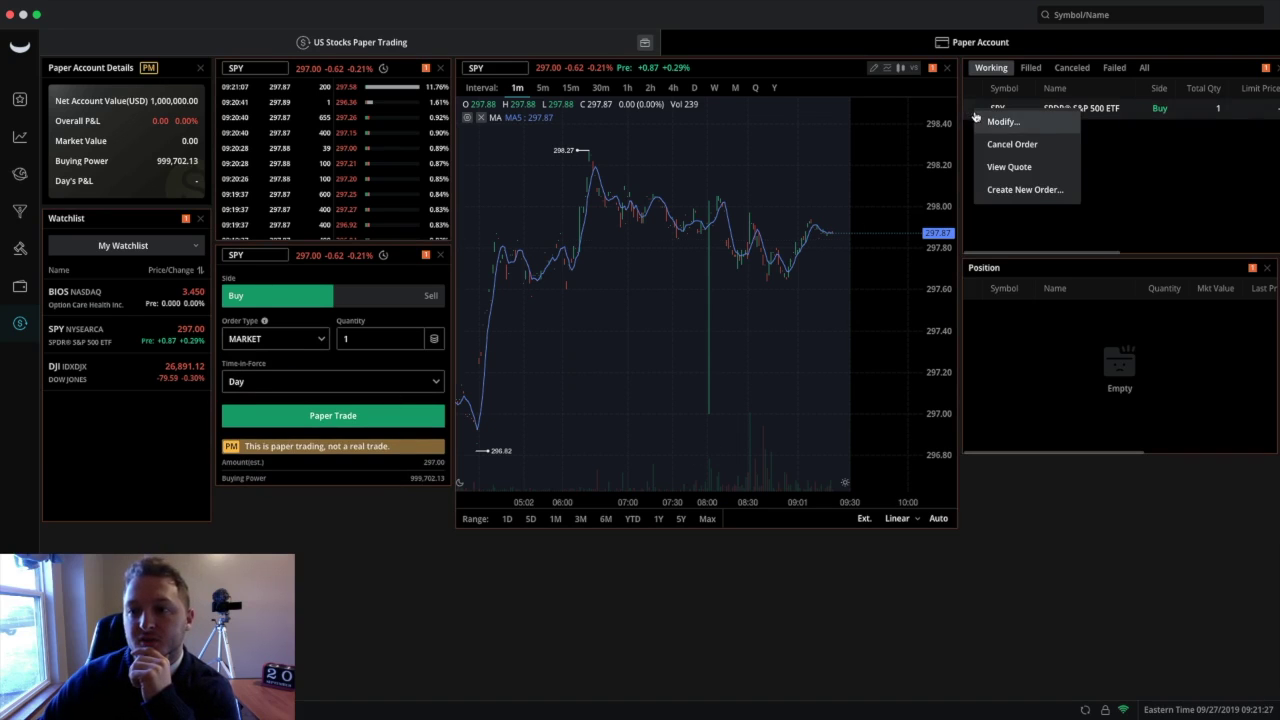
pyautogui.click(1045, 150)
pyautogui.click(726, 329)
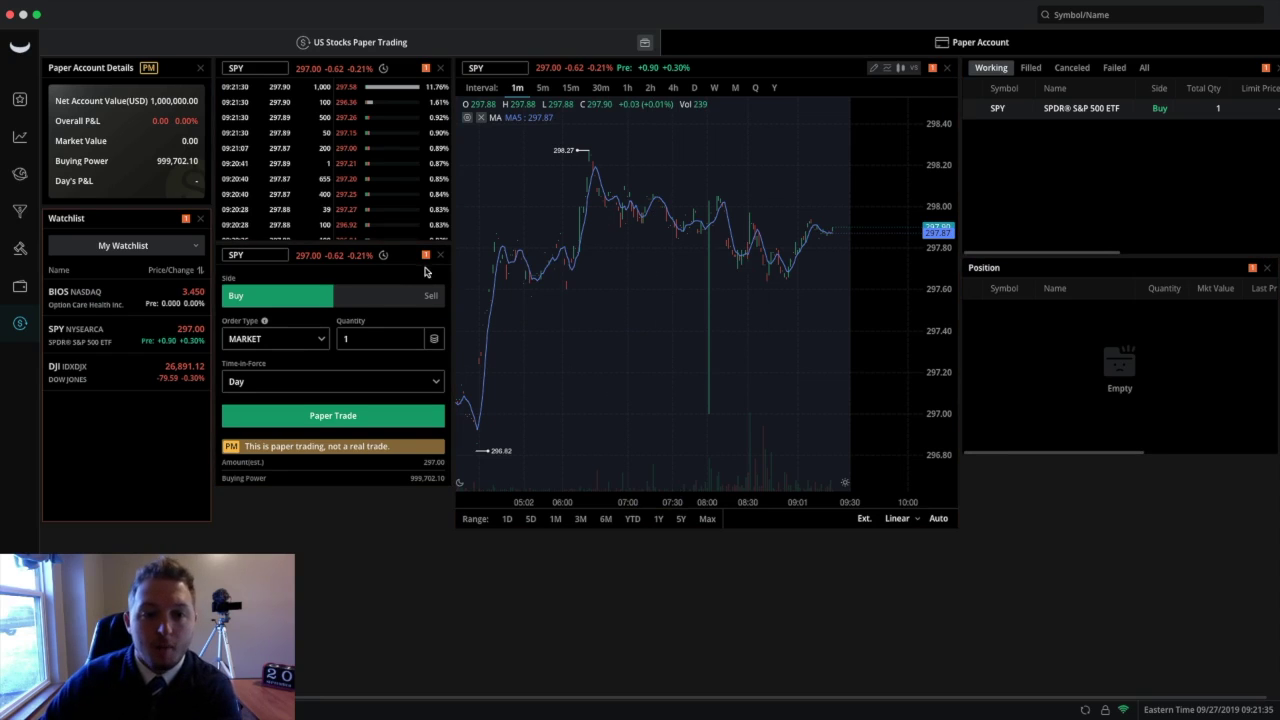
# Step: Review the ticket's time-in-force, side and order type, leaving a Day market buy
pyautogui.click(407, 386)
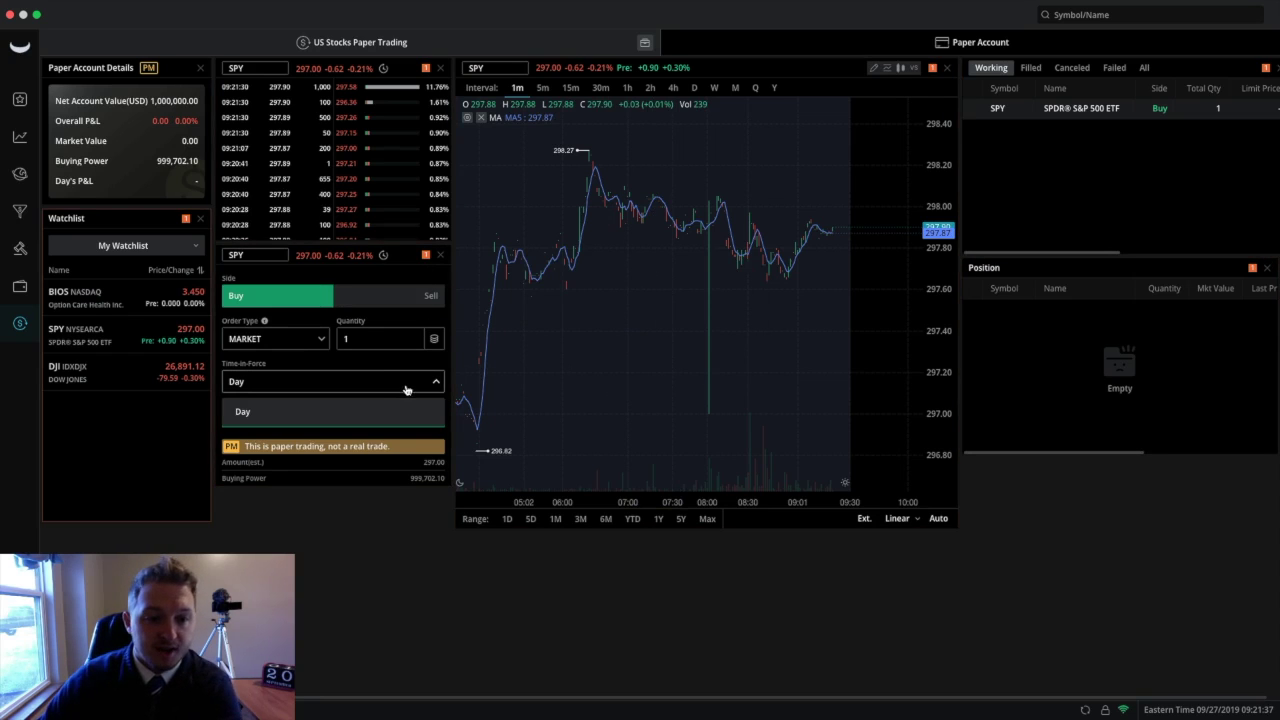
pyautogui.click(366, 415)
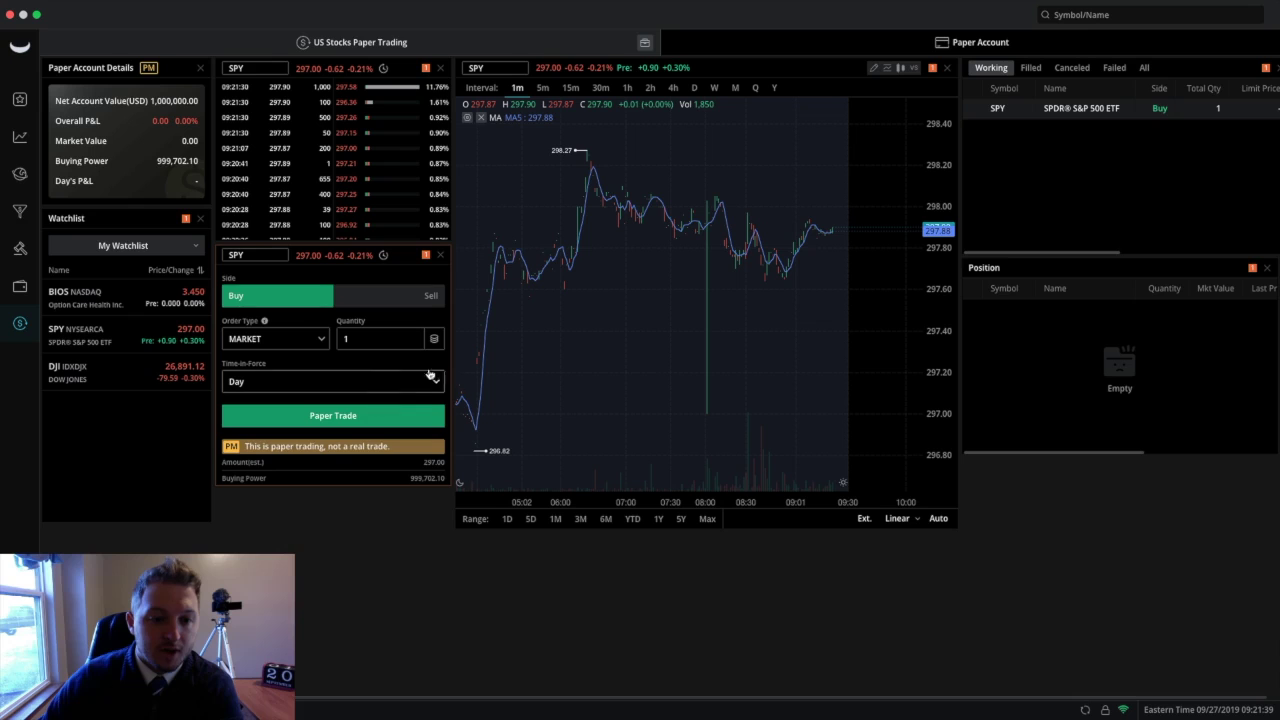
pyautogui.click(437, 381)
pyautogui.click(437, 381)
pyautogui.click(425, 296)
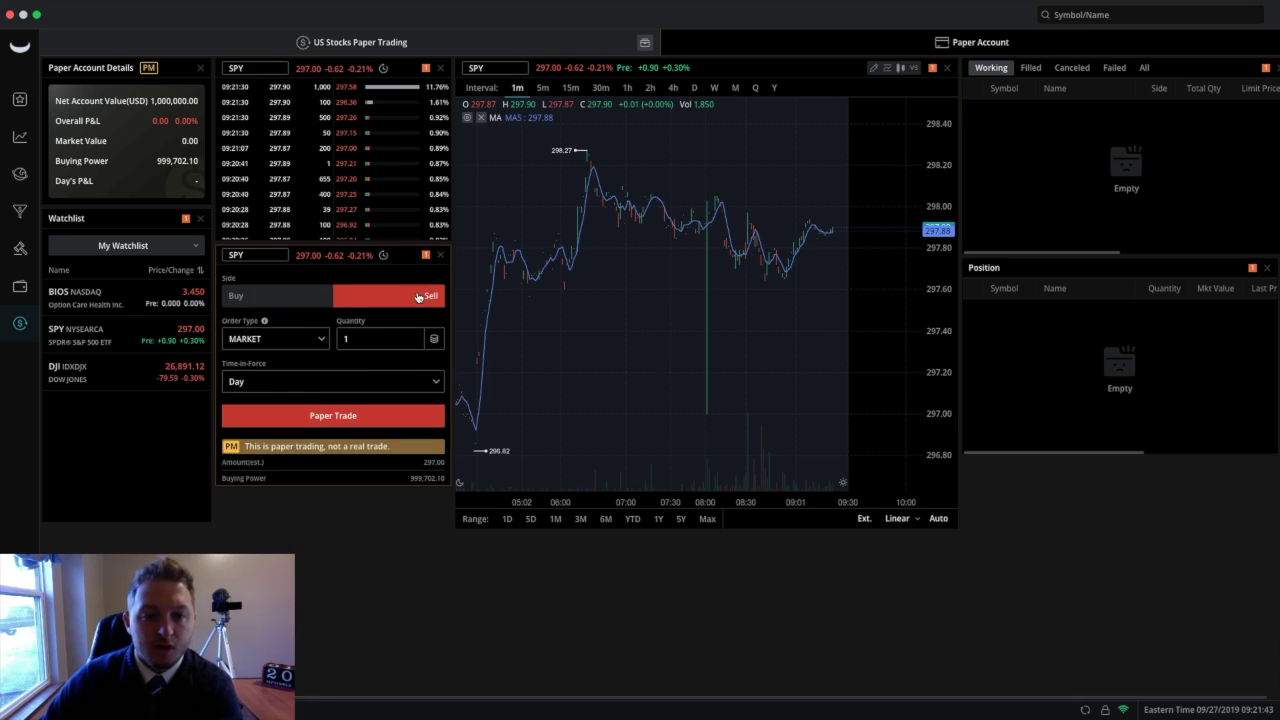
pyautogui.click(293, 302)
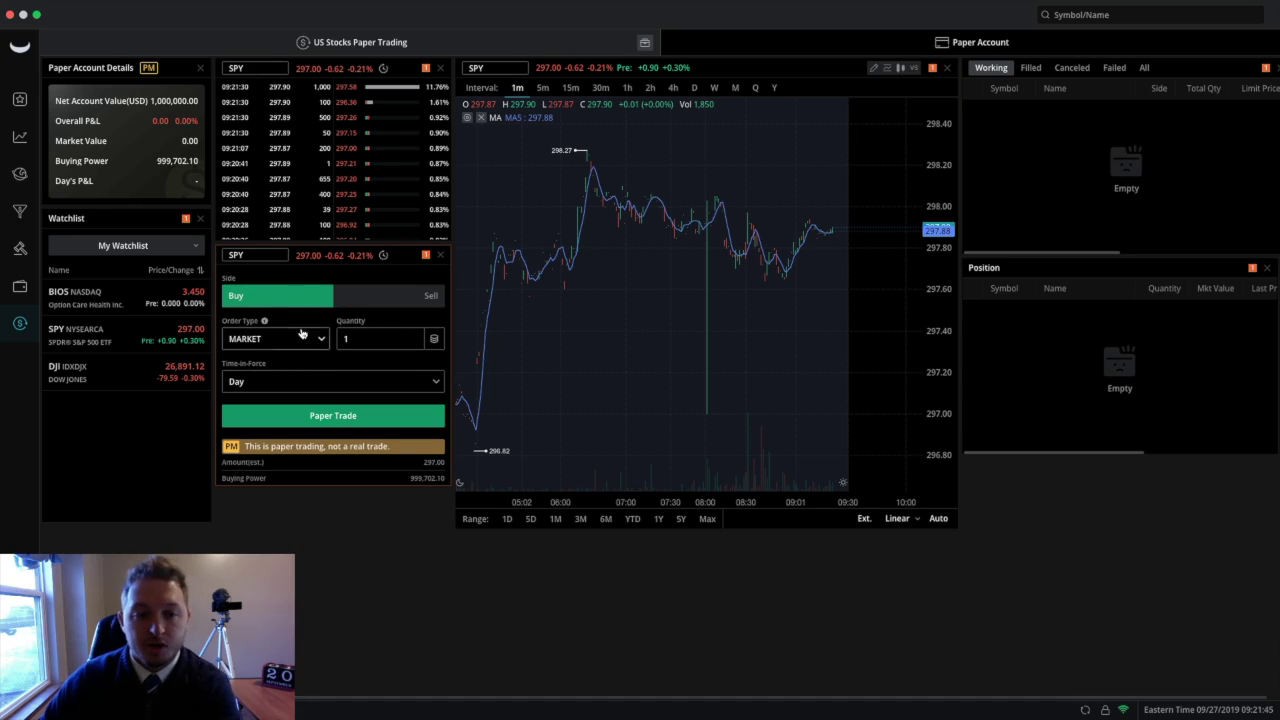
pyautogui.click(301, 334)
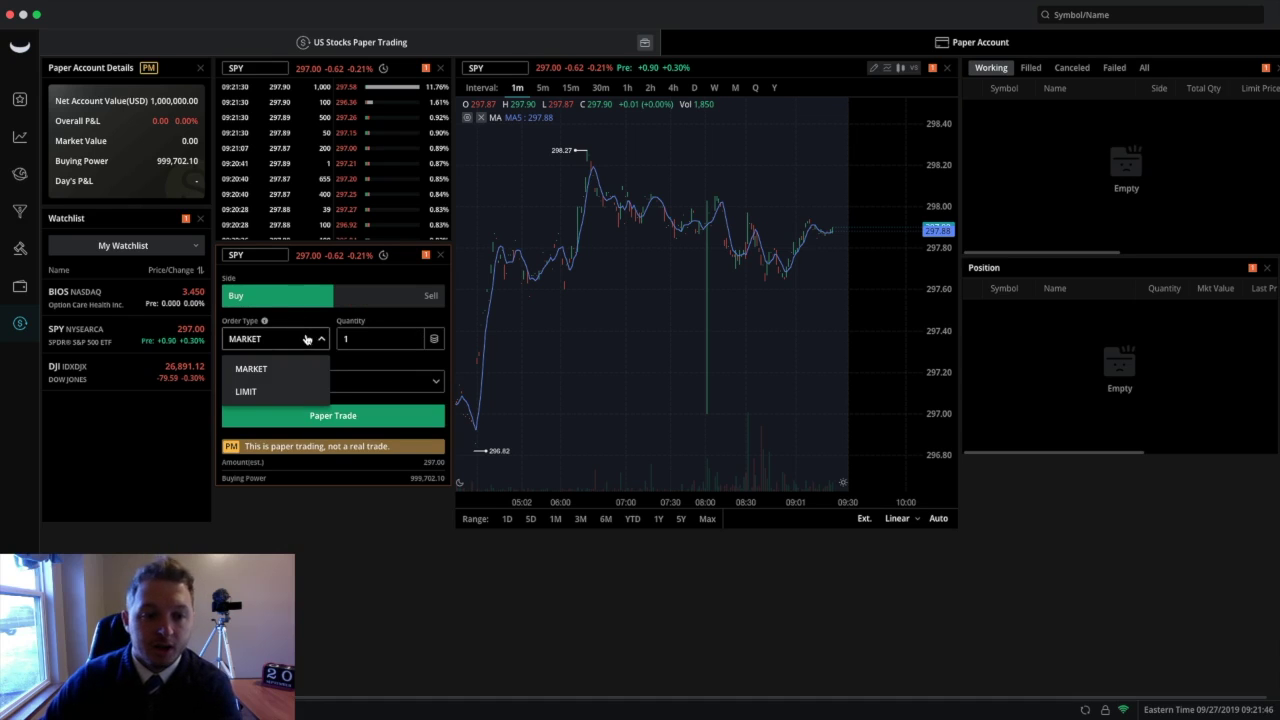
pyautogui.click(410, 318)
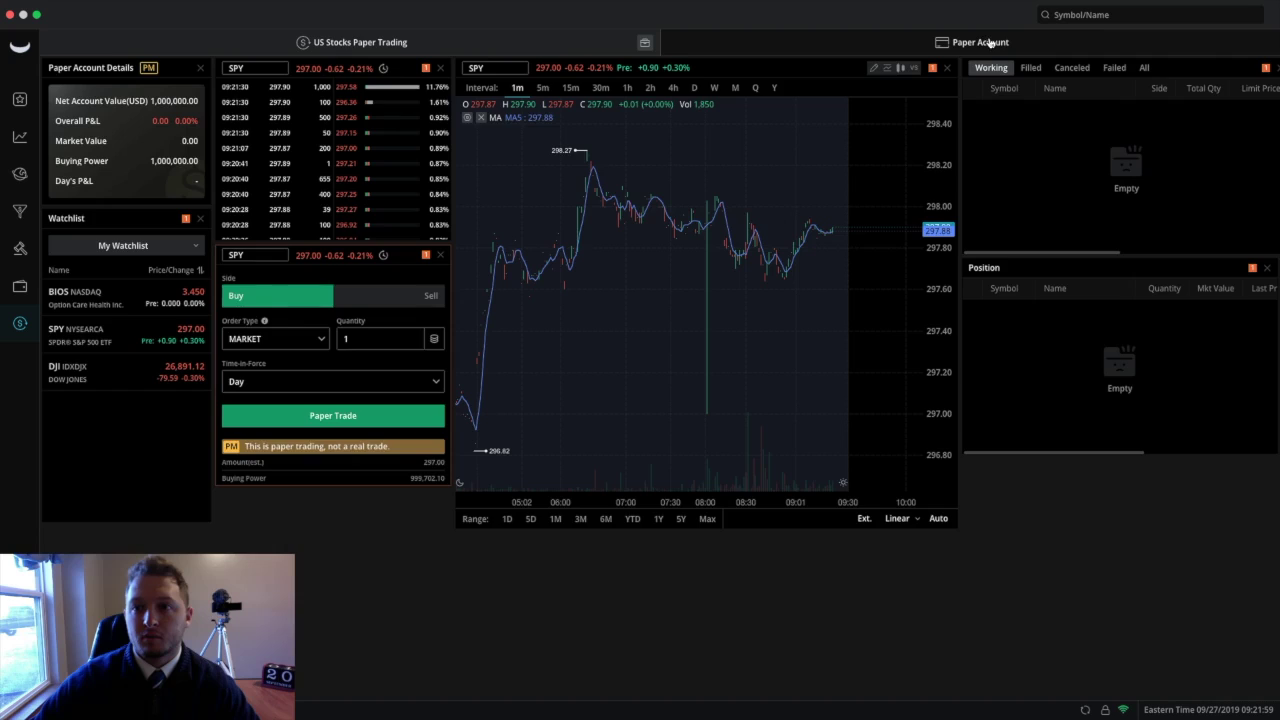
# Step: Review the Paper Account overview, then pan the AAPL chart back in the paper workspace
pyautogui.click(988, 42)
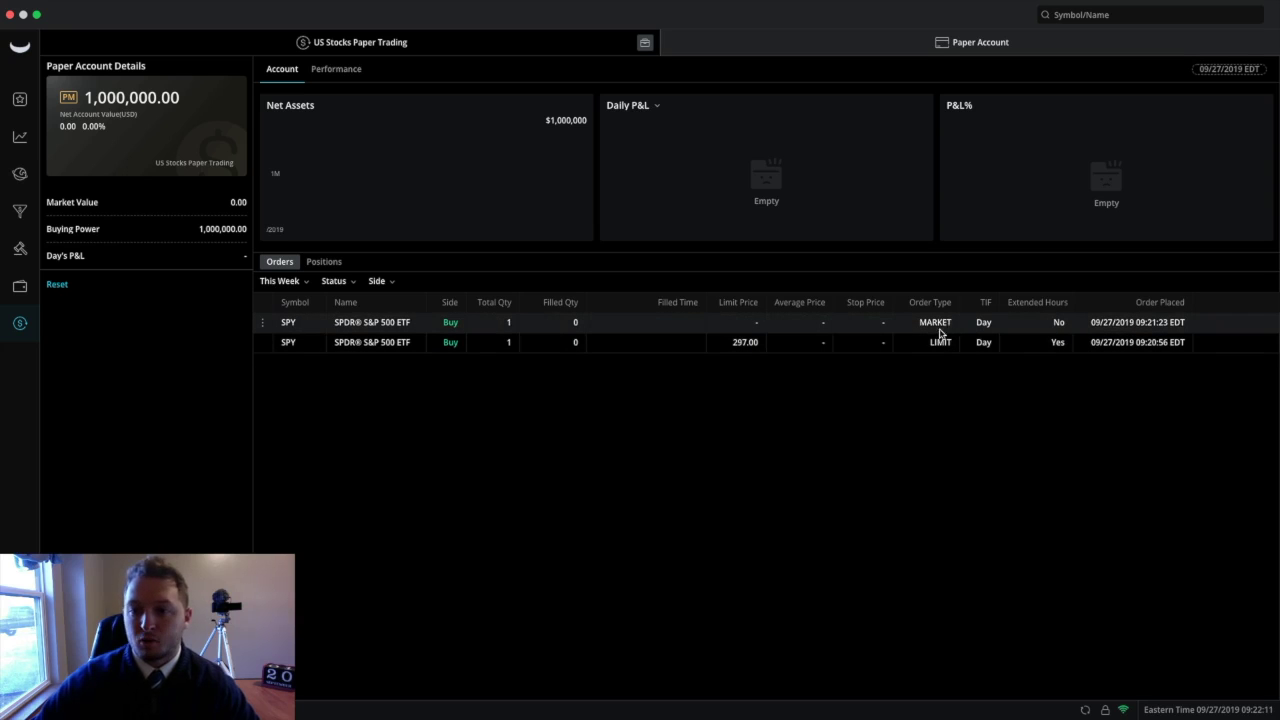
pyautogui.click(449, 48)
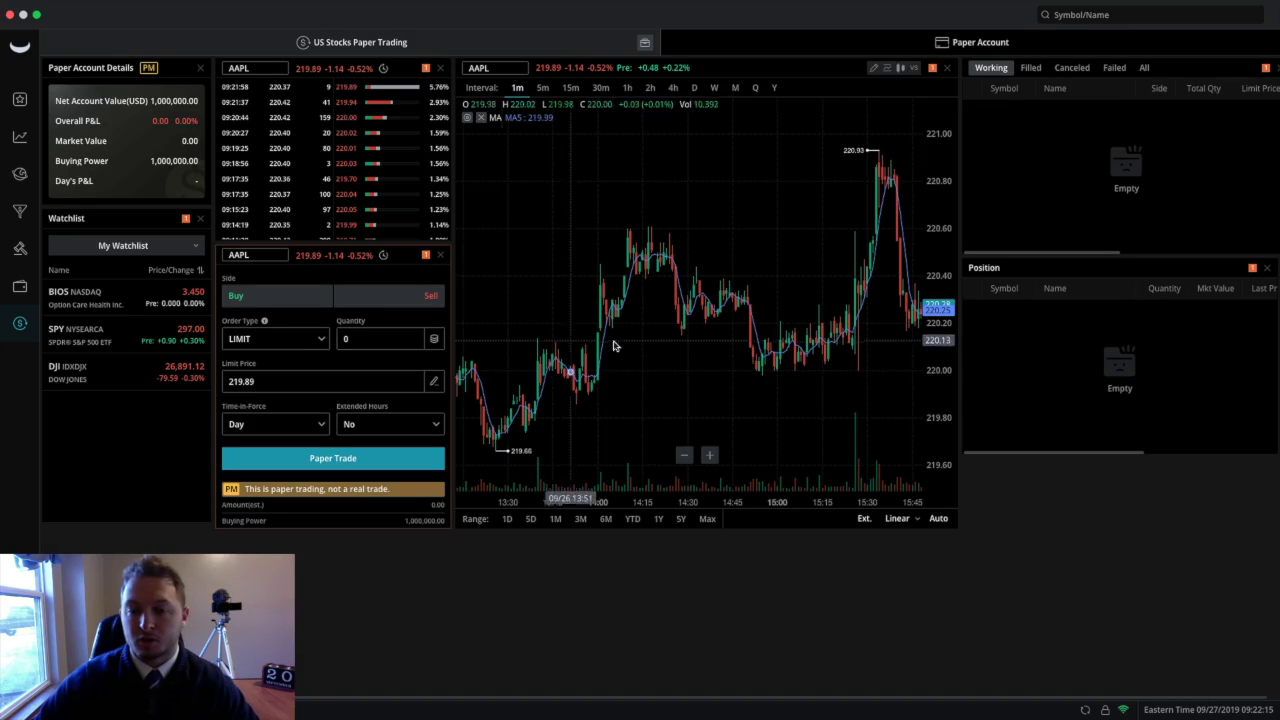
pyautogui.moveTo(757, 372); pyautogui.dragTo(397, 380)
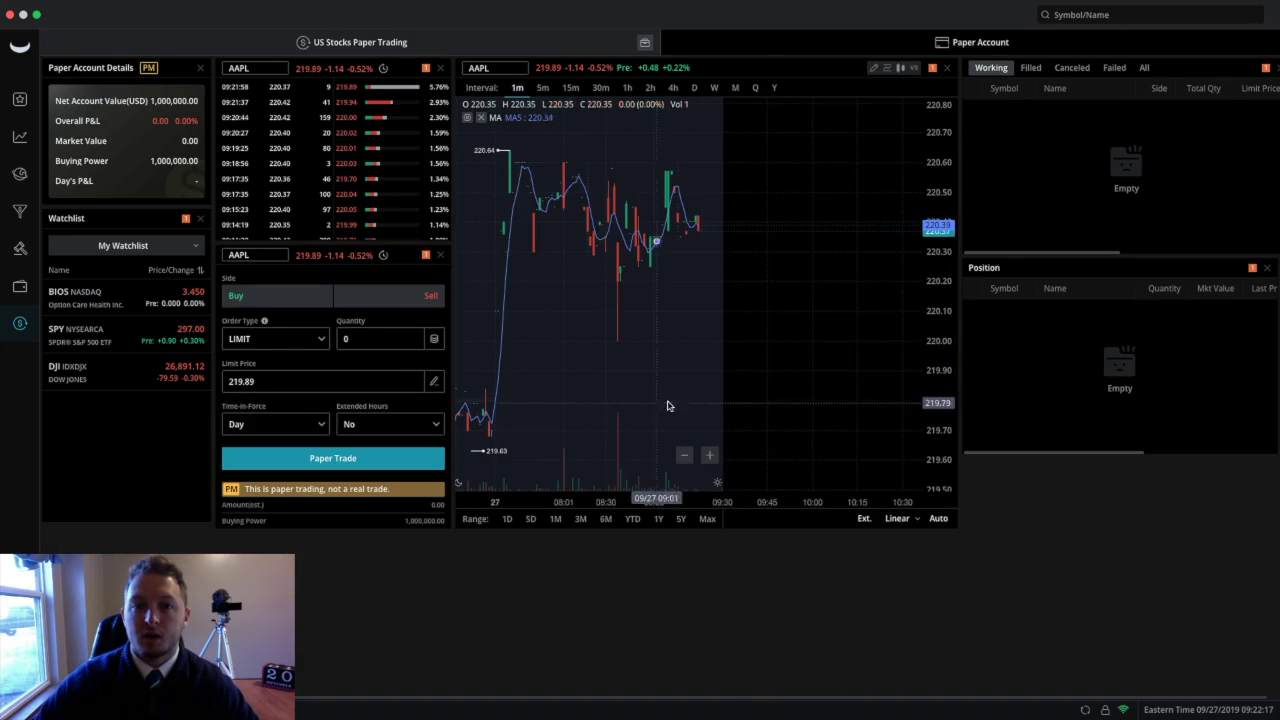
pyautogui.moveTo(591, 380); pyautogui.dragTo(689, 444)
# Step: Zoom the AAPL chart out two steps and open the live account overview
pyautogui.click(686, 455)
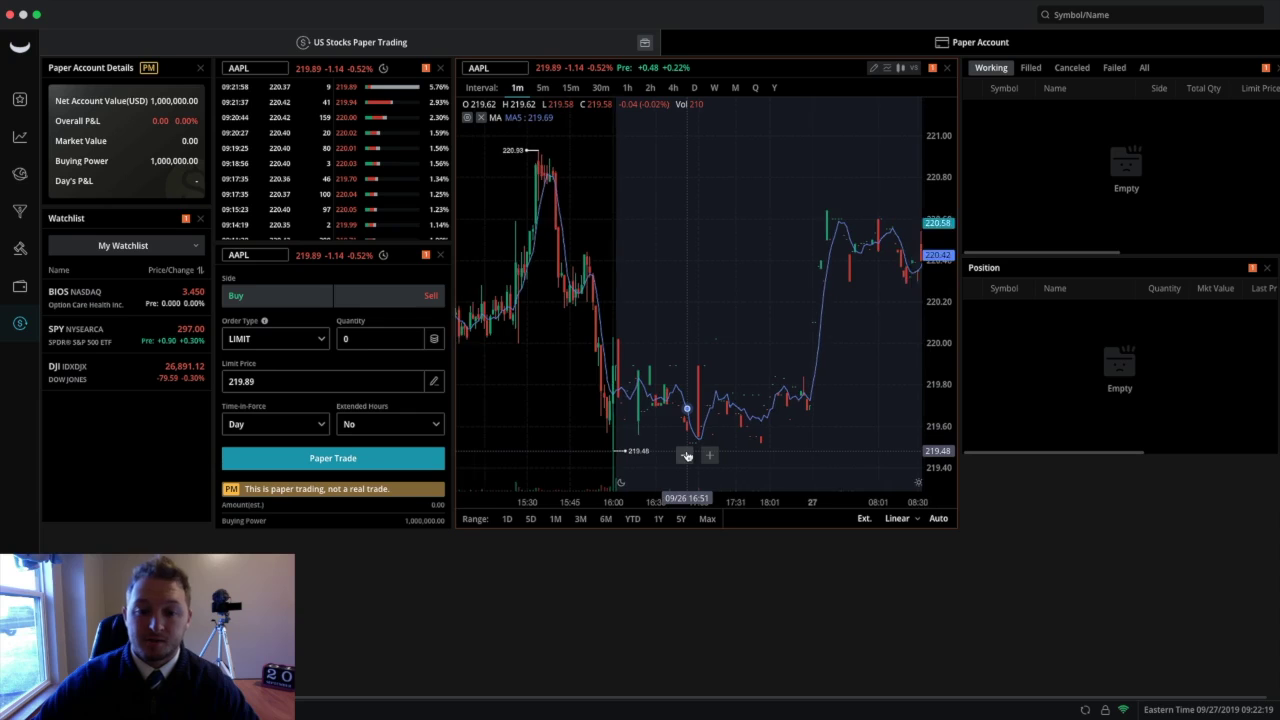
pyautogui.click(686, 455)
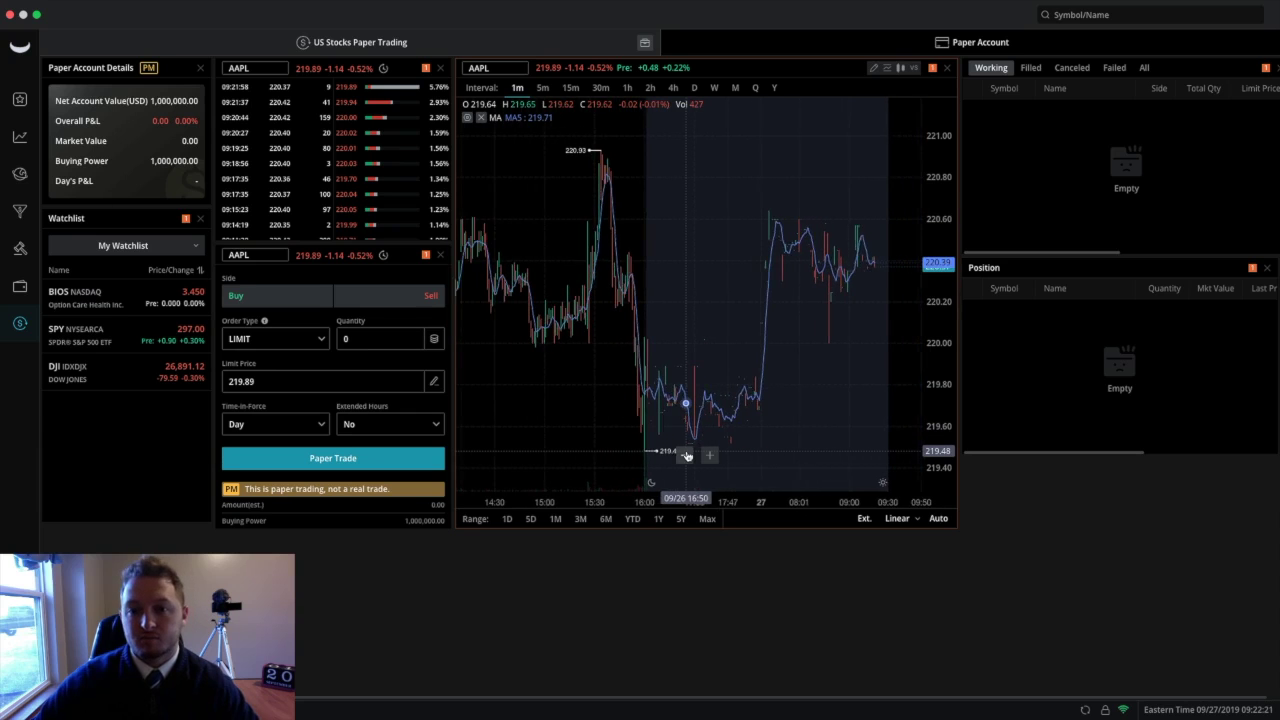
pyautogui.hscroll(2, 750, 364)
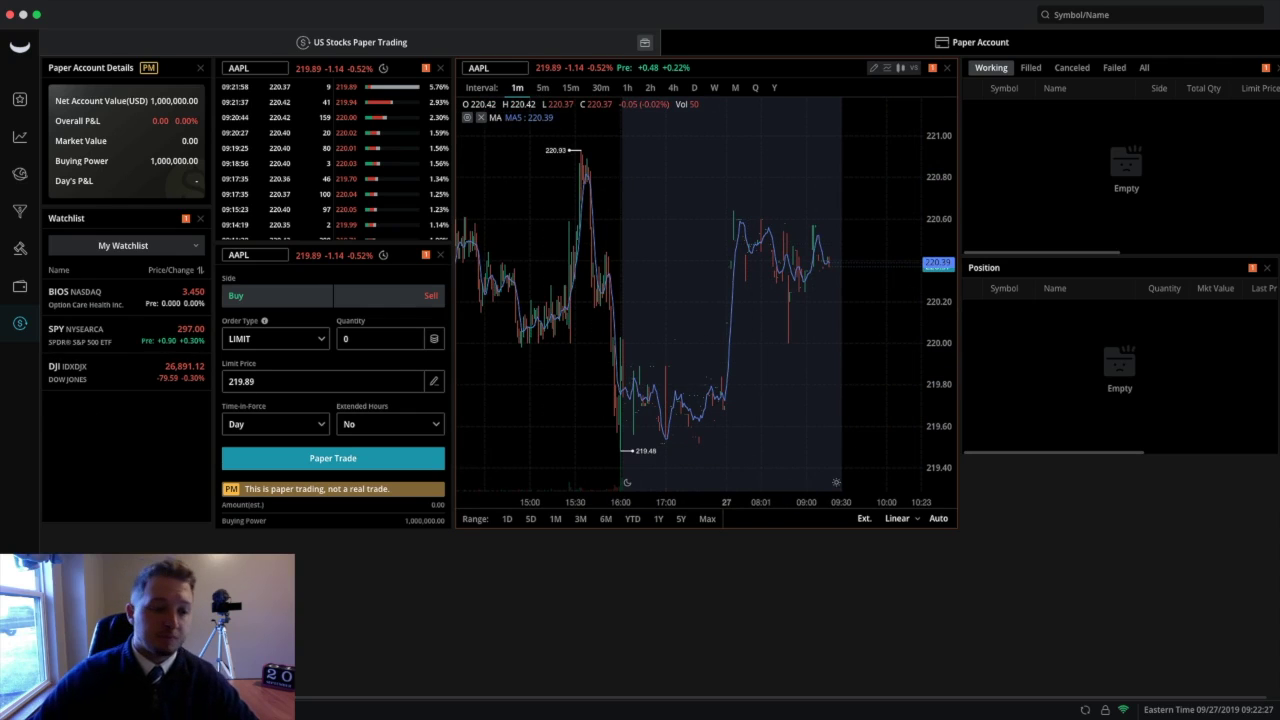
pyautogui.click(20, 286)
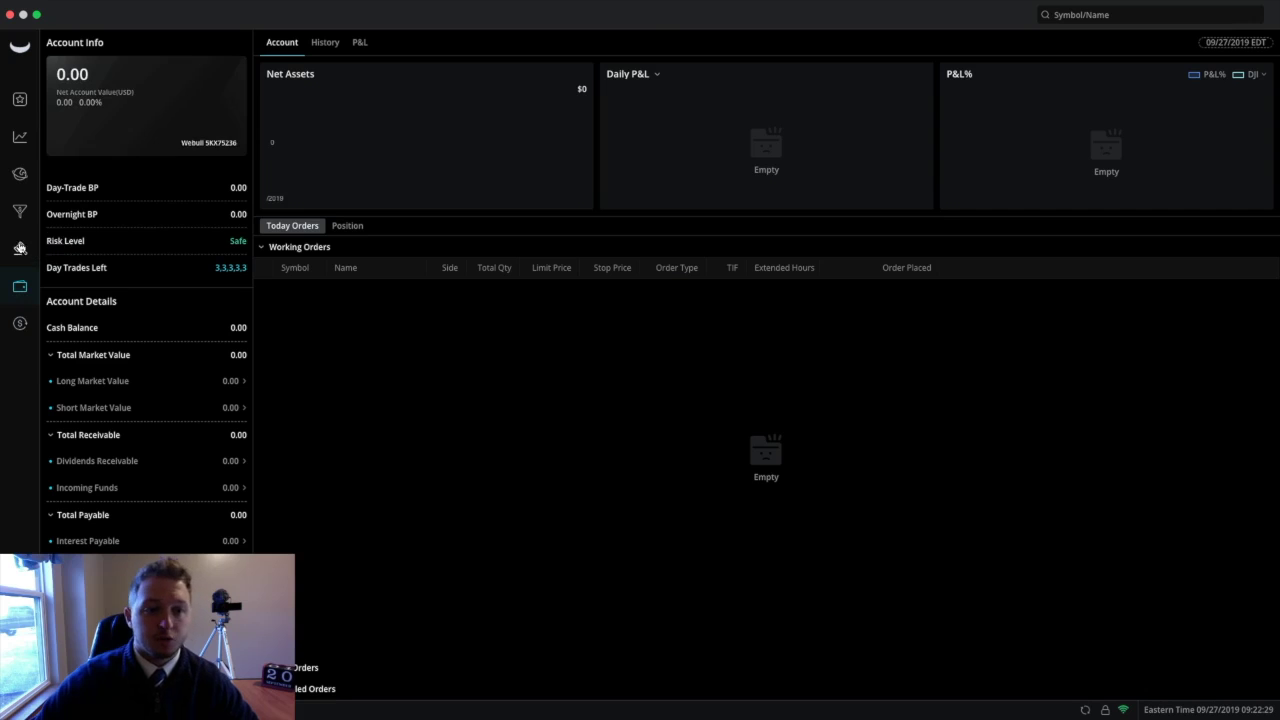
# Step: Visit the Trade, Screener, Markets, Chart and Watchlist pages in turn
pyautogui.click(21, 247)
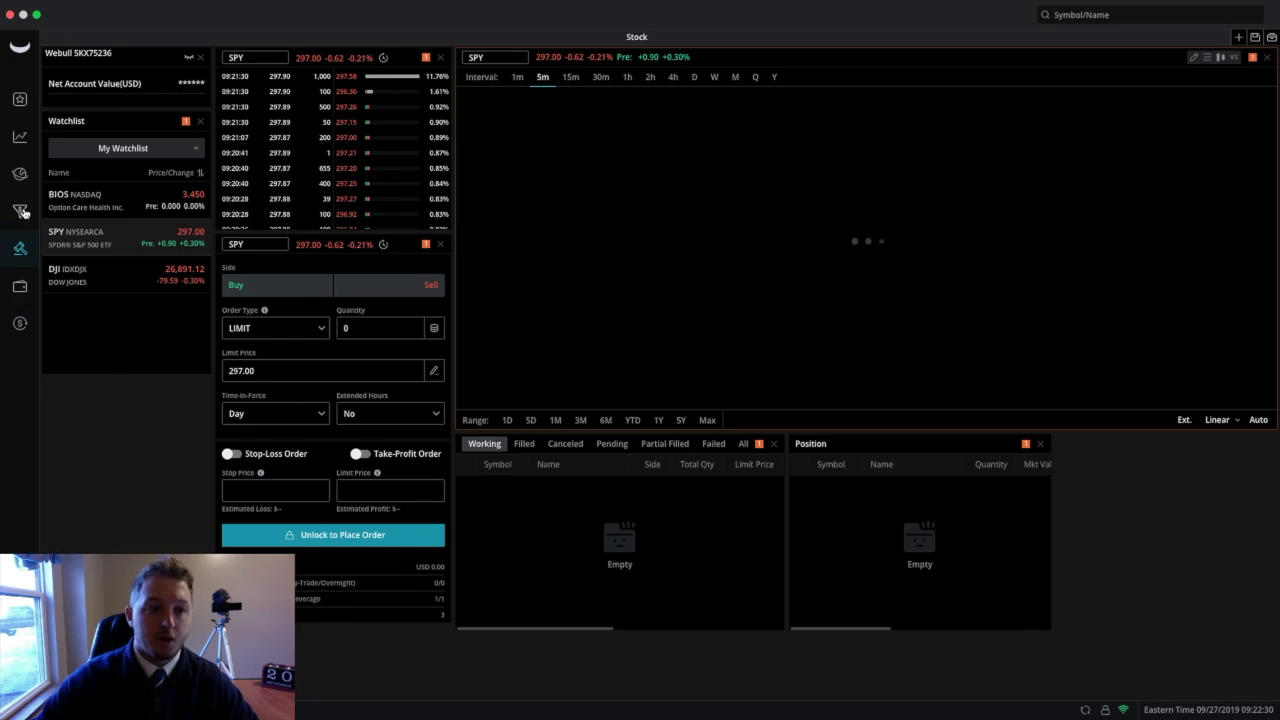
pyautogui.click(20, 212)
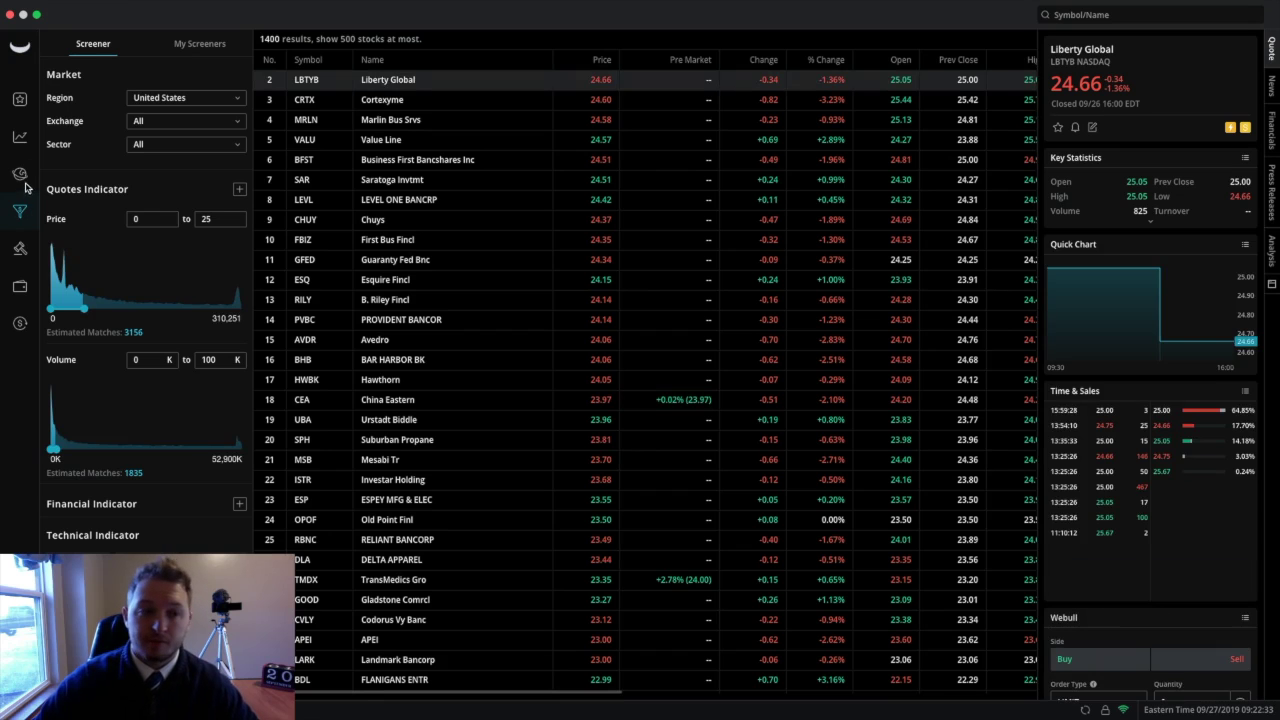
pyautogui.click(21, 178)
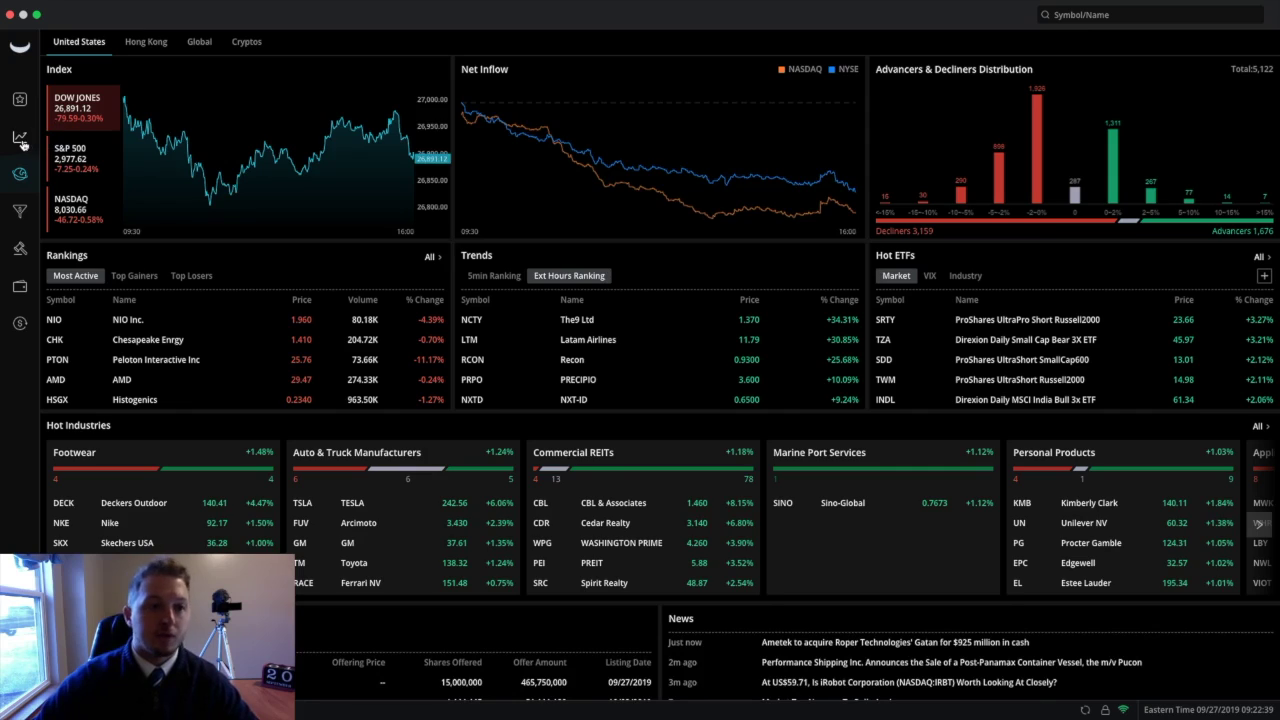
pyautogui.click(21, 140)
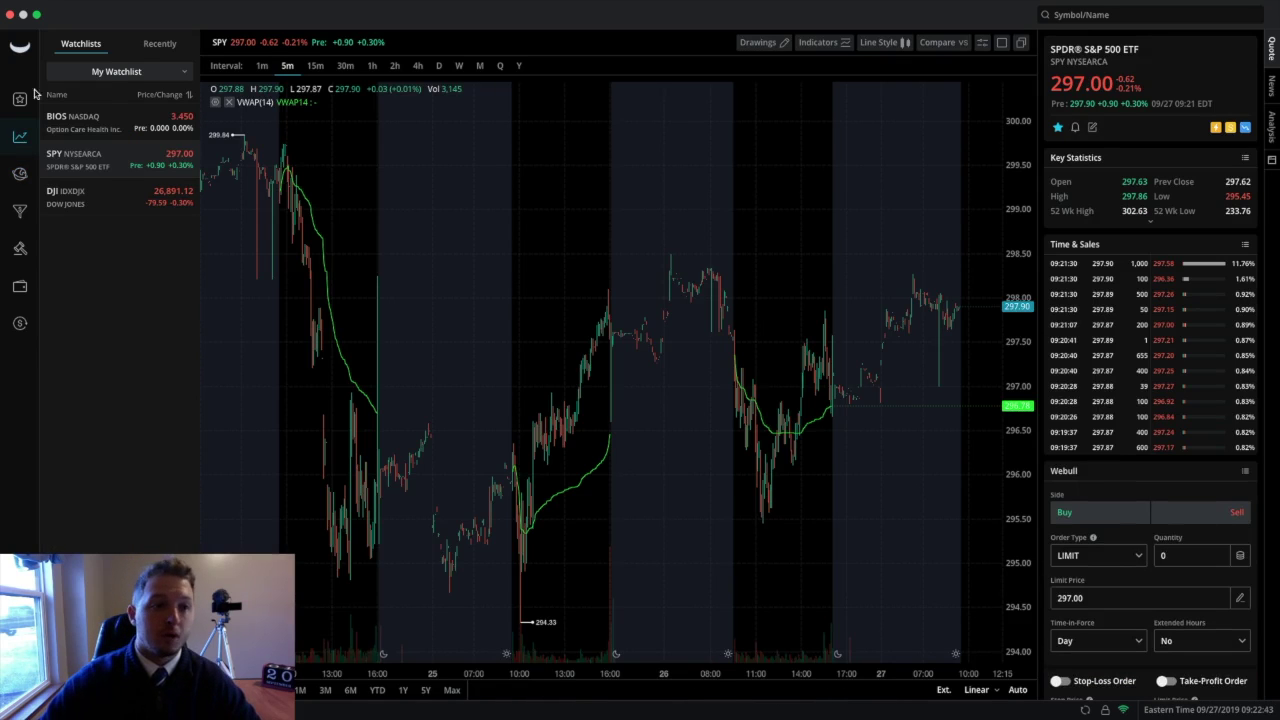
pyautogui.click(20, 100)
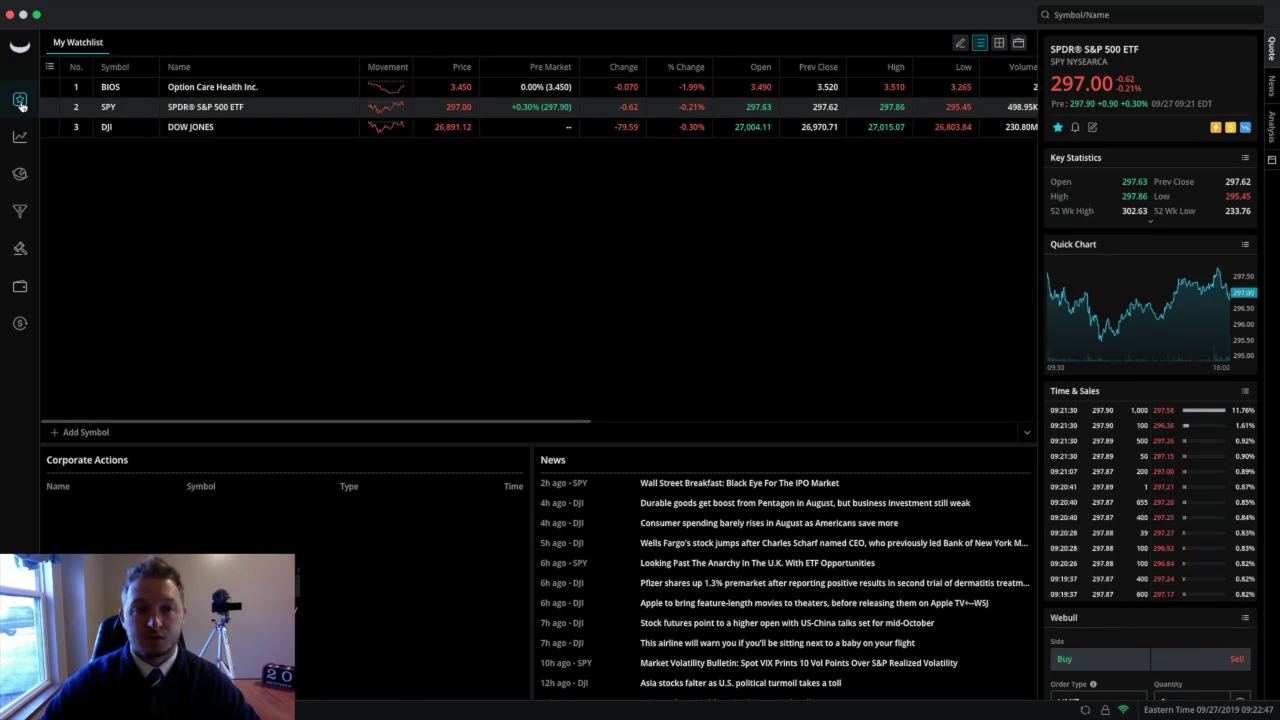
# Step: Show BIOS's quote details, then go back through Trade to the paper trading workspace
pyautogui.click(227, 90)
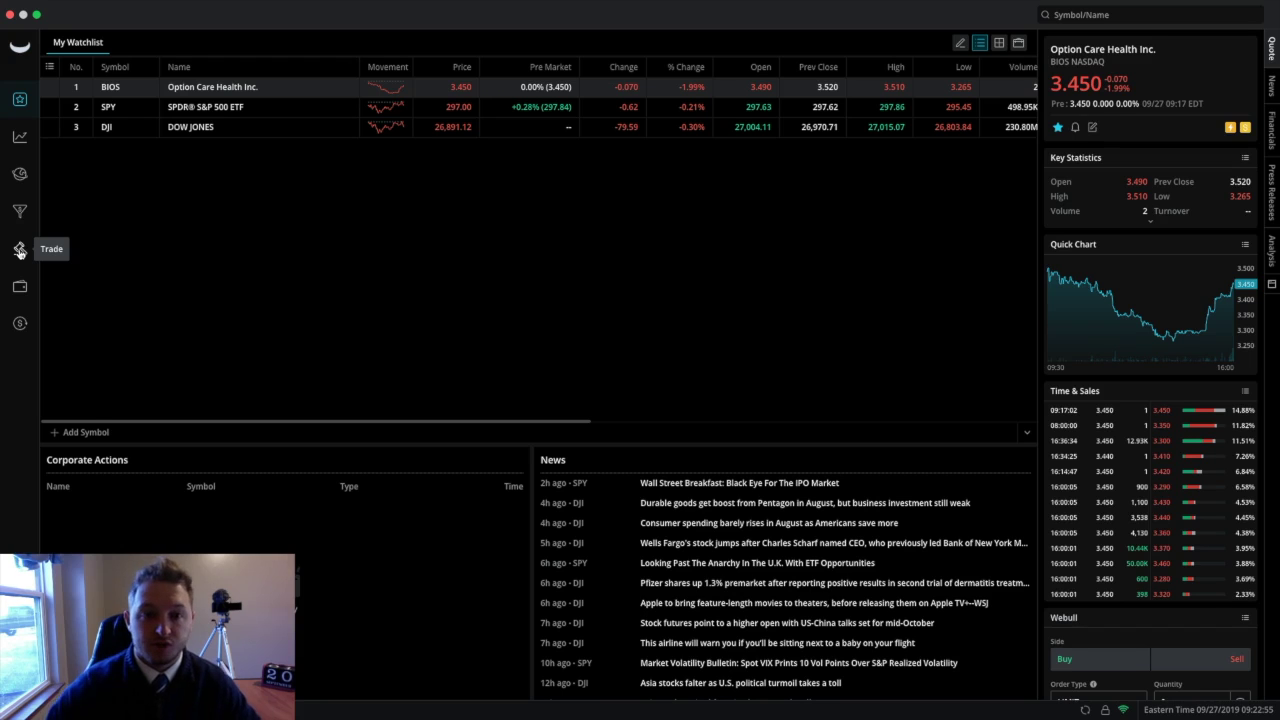
pyautogui.click(19, 251)
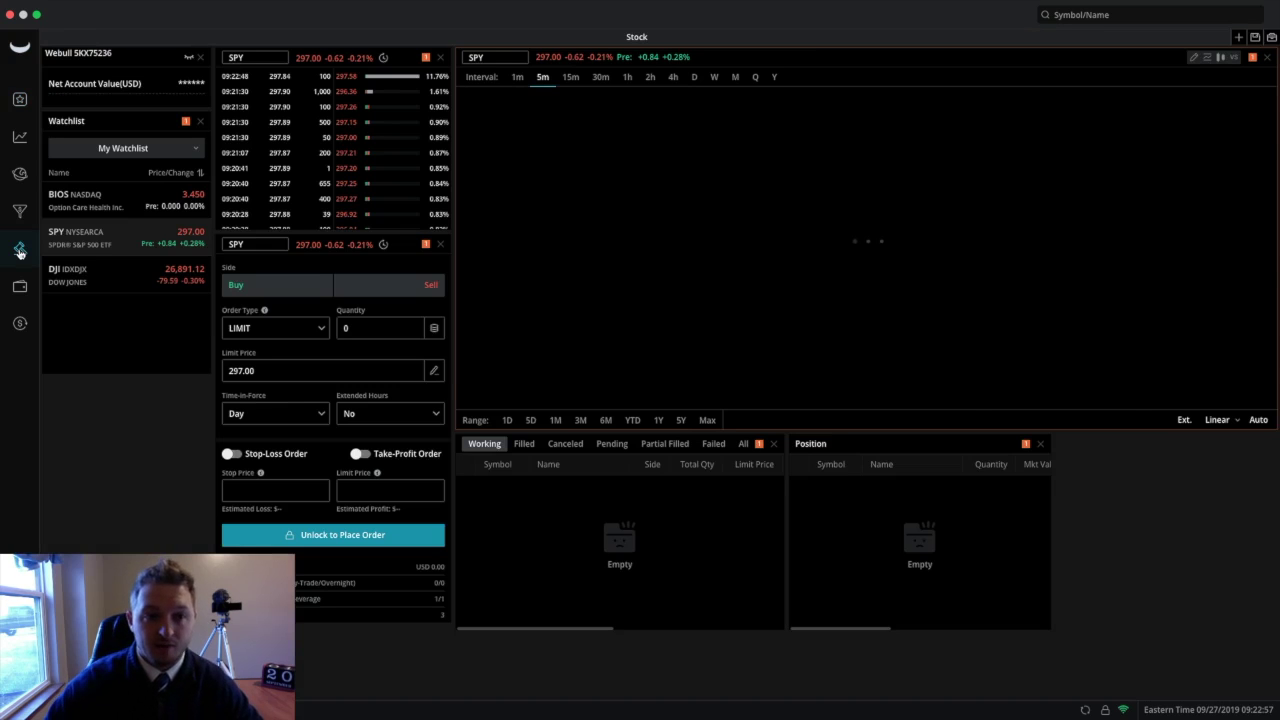
pyautogui.click(20, 325)
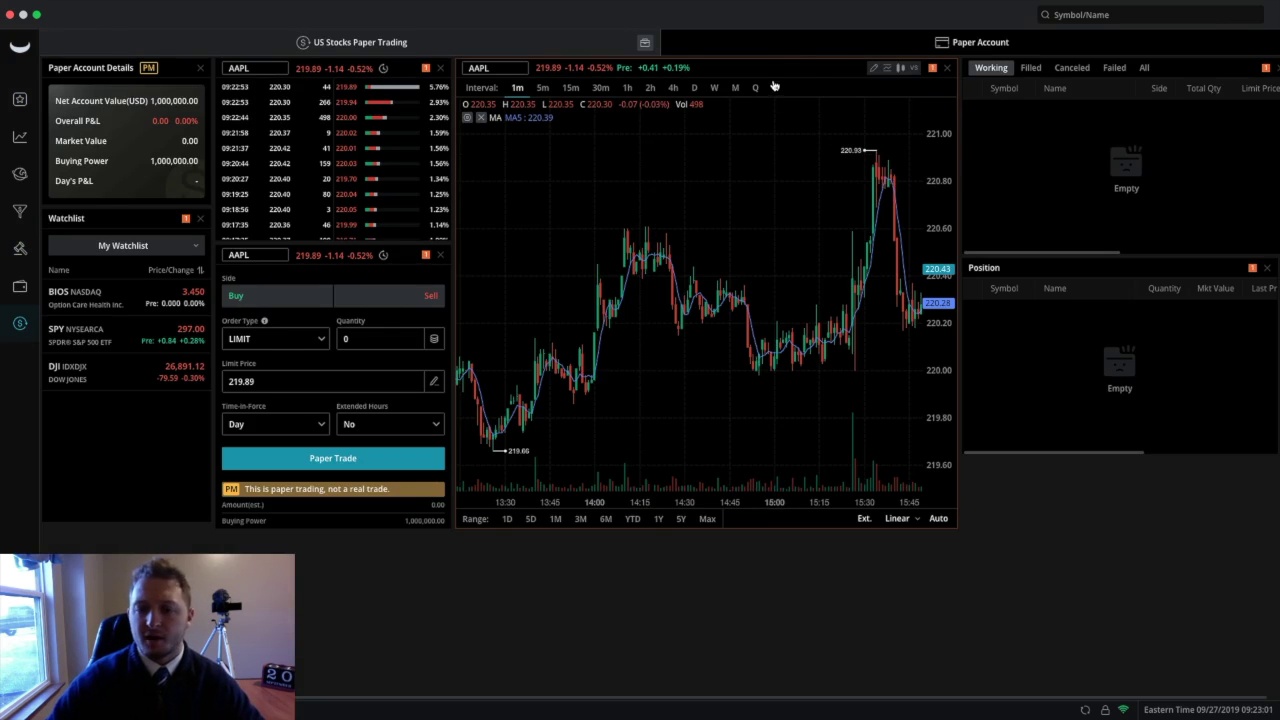
# Step: Zoom the AAPL 1-minute chart out three times and pan it back to the previous afternoon
pyautogui.scroll(-5, 800, 290)
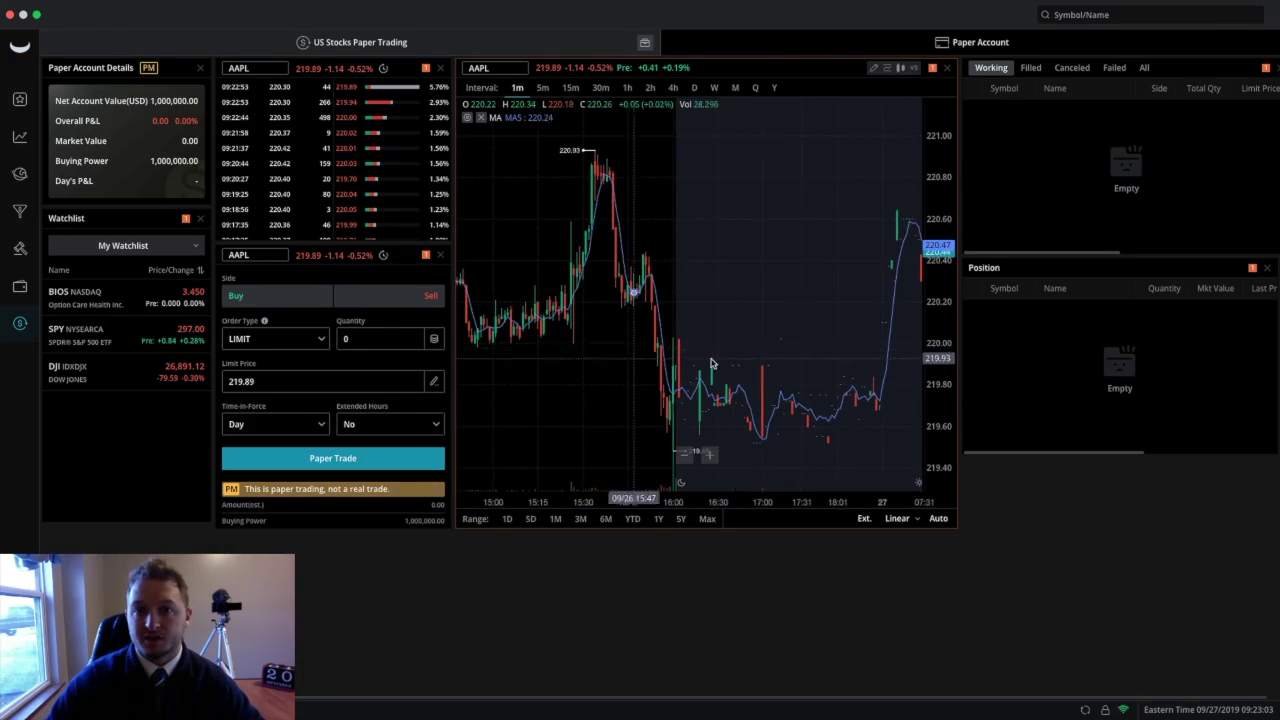
pyautogui.click(684, 456)
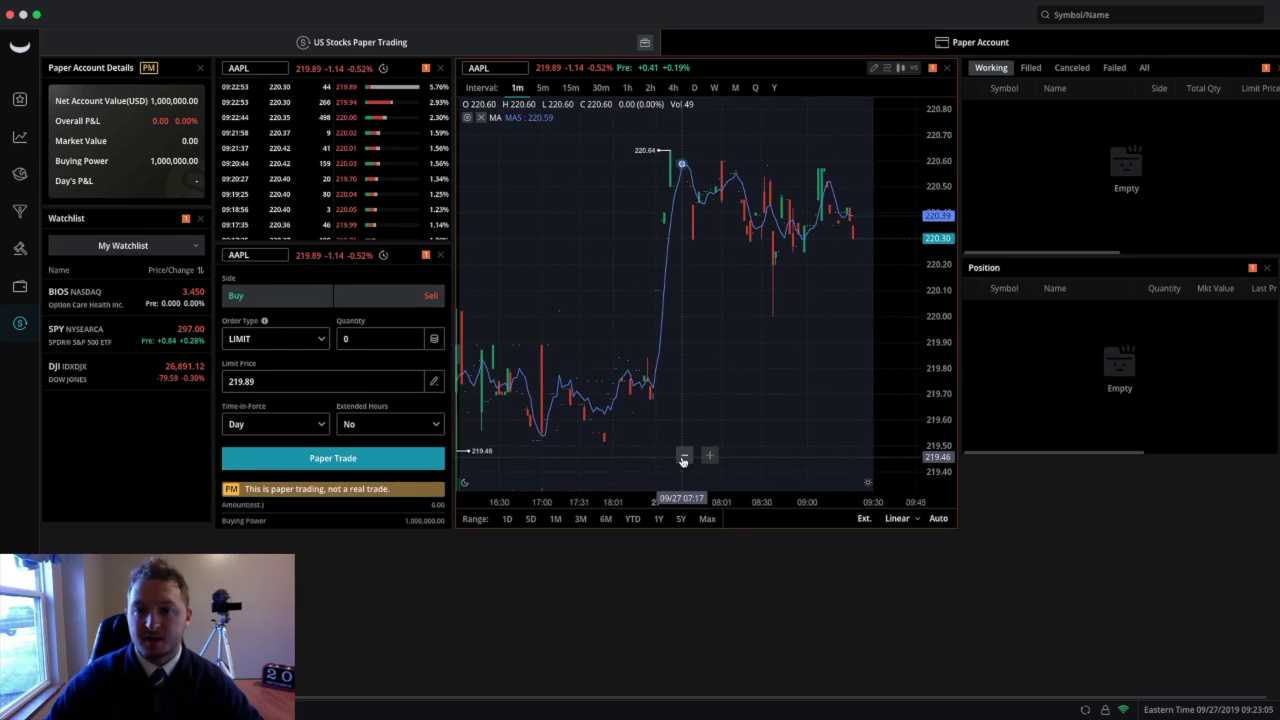
pyautogui.click(684, 456)
pyautogui.click(684, 456)
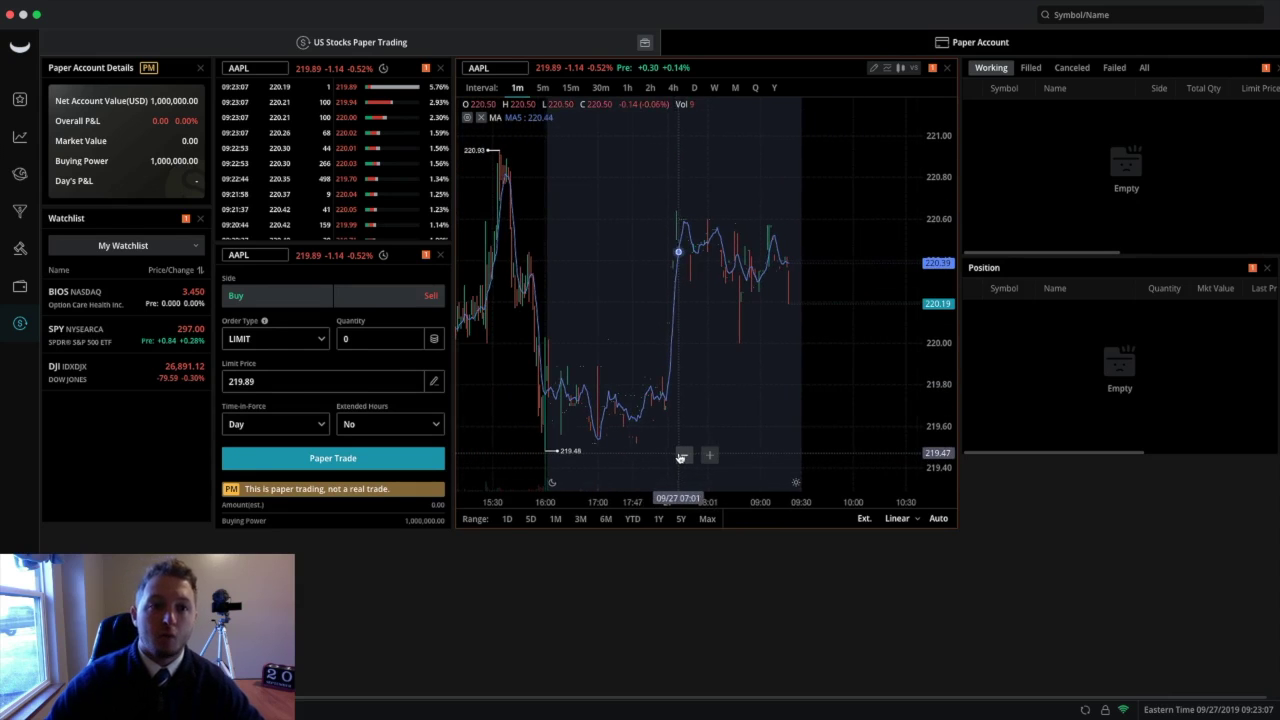
pyautogui.moveTo(622, 337); pyautogui.dragTo(713, 340)
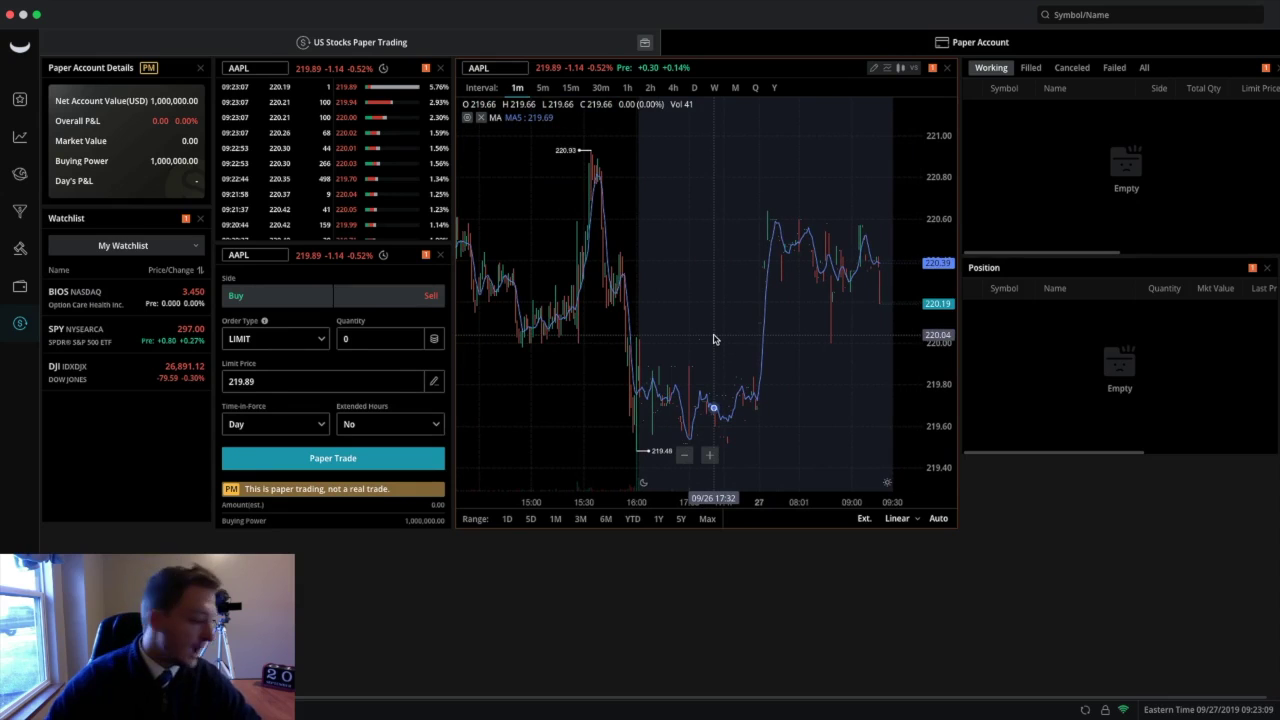